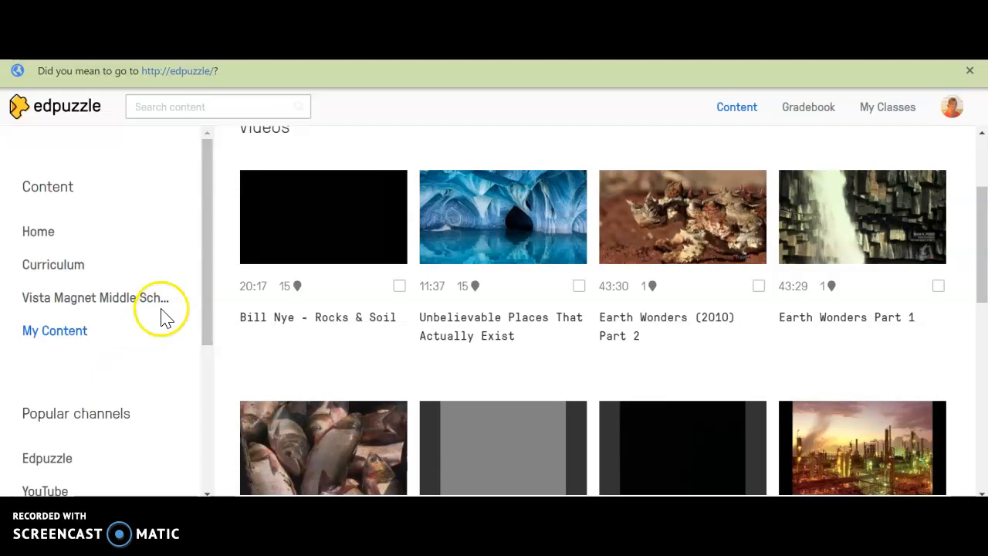
Step: Search the YouTube channel for "rock cycle" videos
{"action": "scroll", "coordinate": [164, 305], "scroll_direction": "down", "scroll_amount": 3}
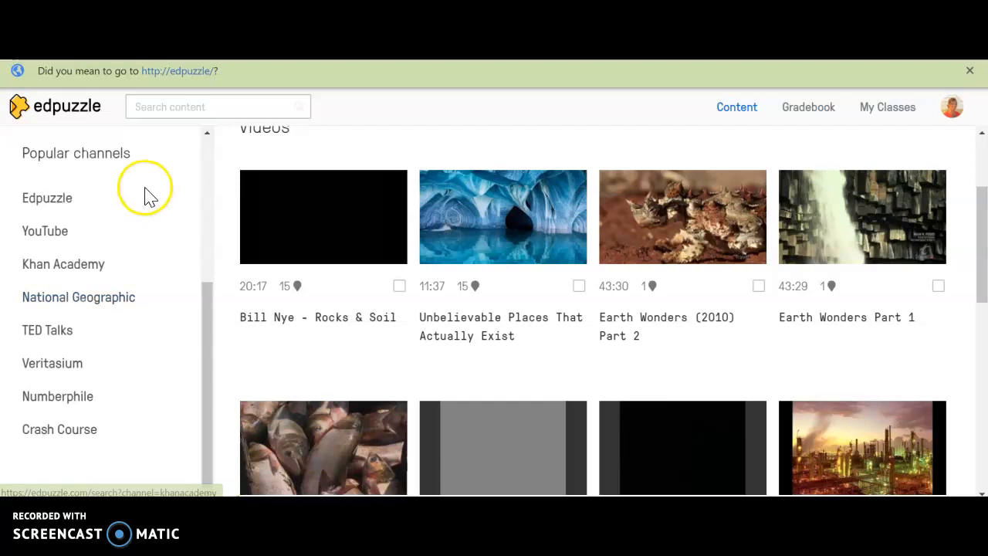
{"action": "left_click", "coordinate": [43, 233]}
{"action": "left_click", "coordinate": [416, 193]}
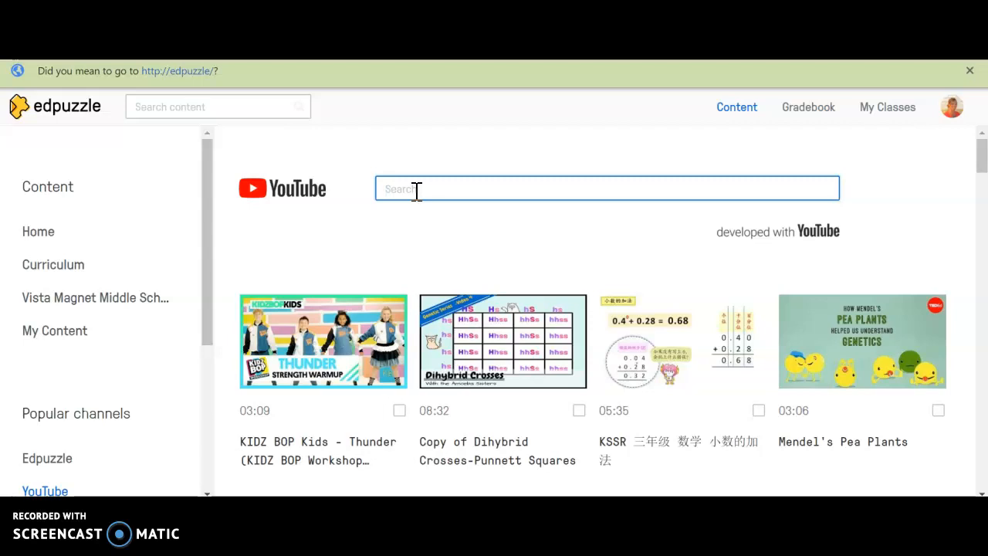
{"action": "type", "text": "rock cycle"}
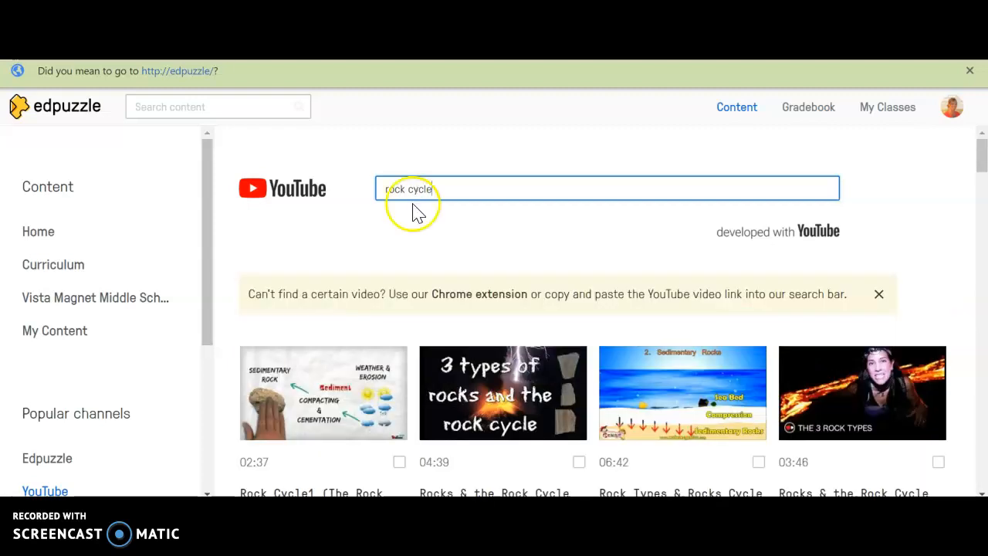
Step: Open the "Rock Cycle1 (The Rock Cycle)" video from the search results for editing
{"action": "scroll", "coordinate": [340, 278], "scroll_direction": "down", "scroll_amount": 1}
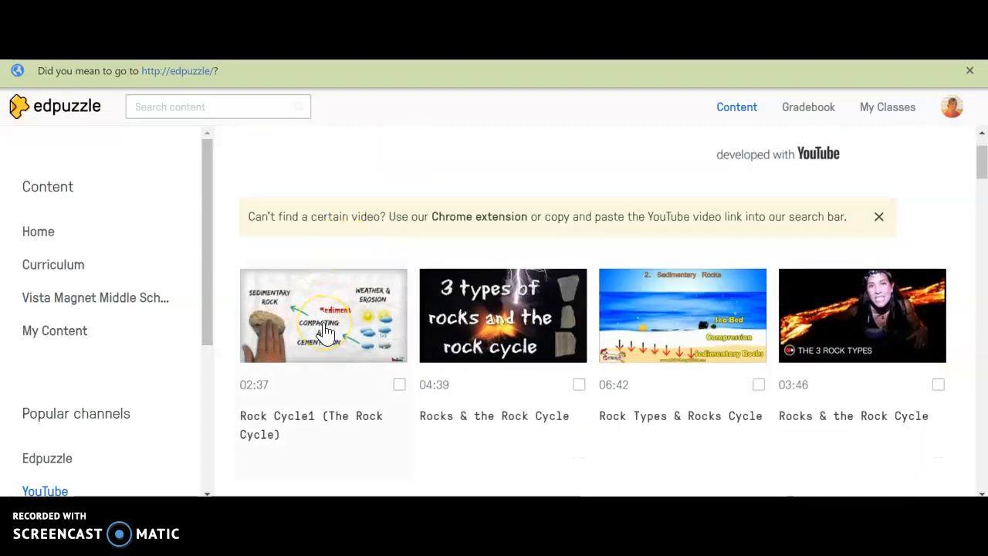
{"action": "left_click", "coordinate": [325, 332]}
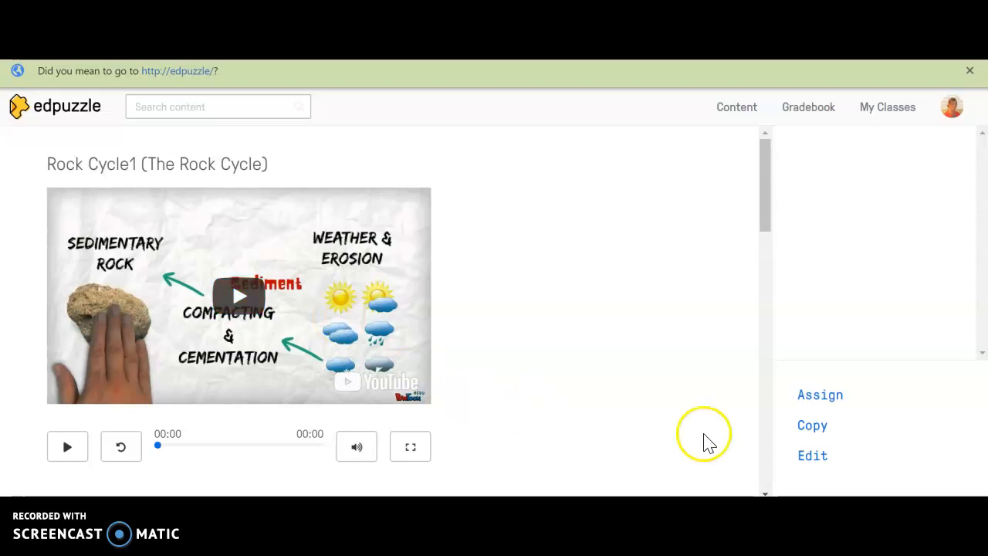
{"action": "left_click", "coordinate": [813, 458]}
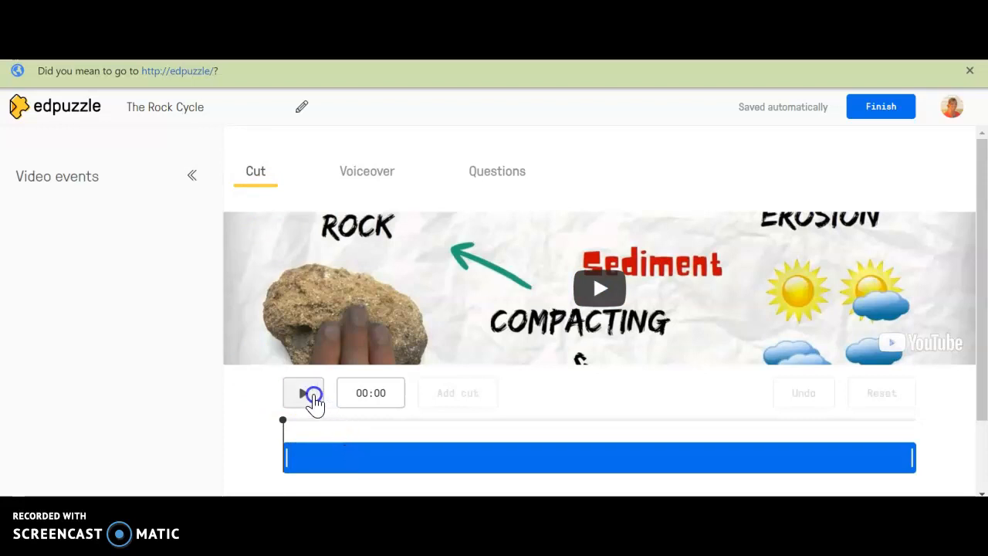
Step: Play the video's opening with the volume raised and pause at 00:22 to find where the content starts
{"action": "left_click", "coordinate": [309, 395]}
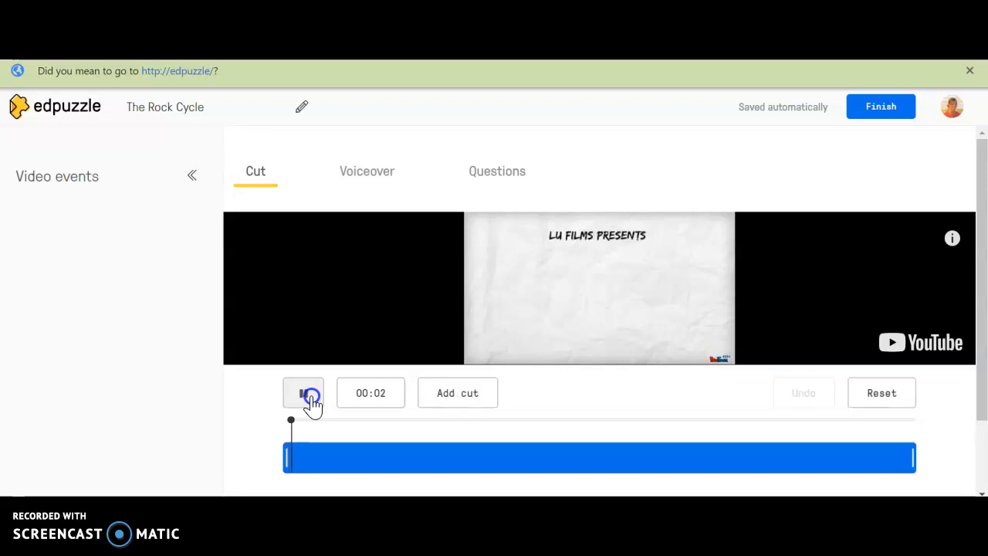
{"action": "key", "text": "XF86AudioRaiseVolume"}
{"action": "key", "text": "XF86AudioRaiseVolume"}
{"action": "key", "text": "XF86AudioRaiseVolume"}
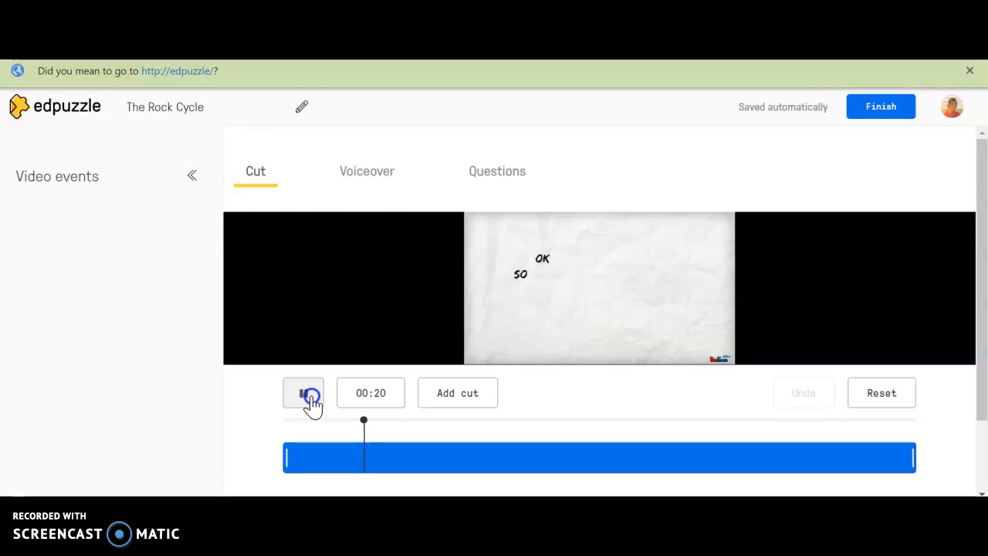
{"action": "left_click", "coordinate": [309, 396]}
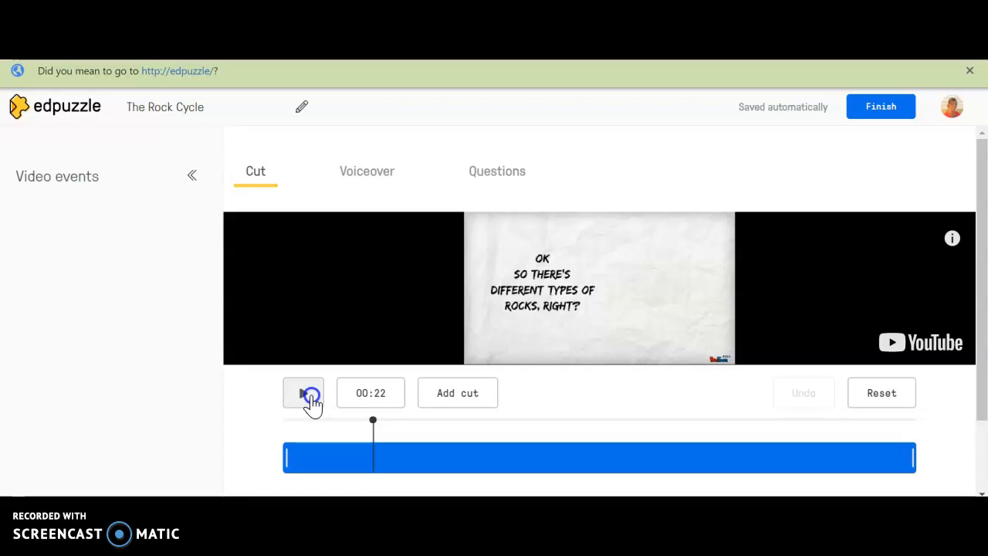
Step: Trim the beginning of the video so it starts at 00:13, and briefly preview the new start
{"action": "left_click_drag", "start_coordinate": [289, 445], "coordinate": [337, 460]}
{"action": "left_click", "coordinate": [306, 399]}
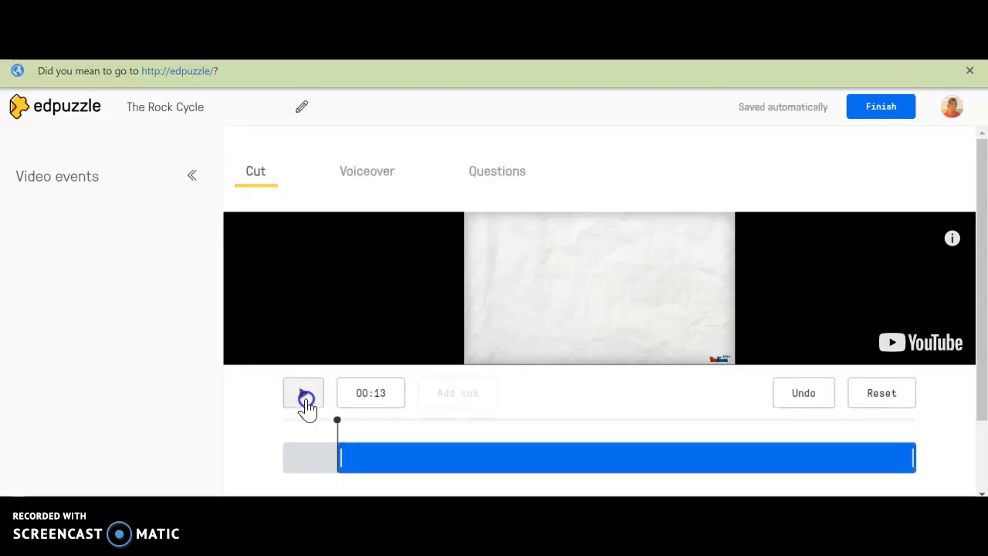
{"action": "left_click", "coordinate": [299, 397]}
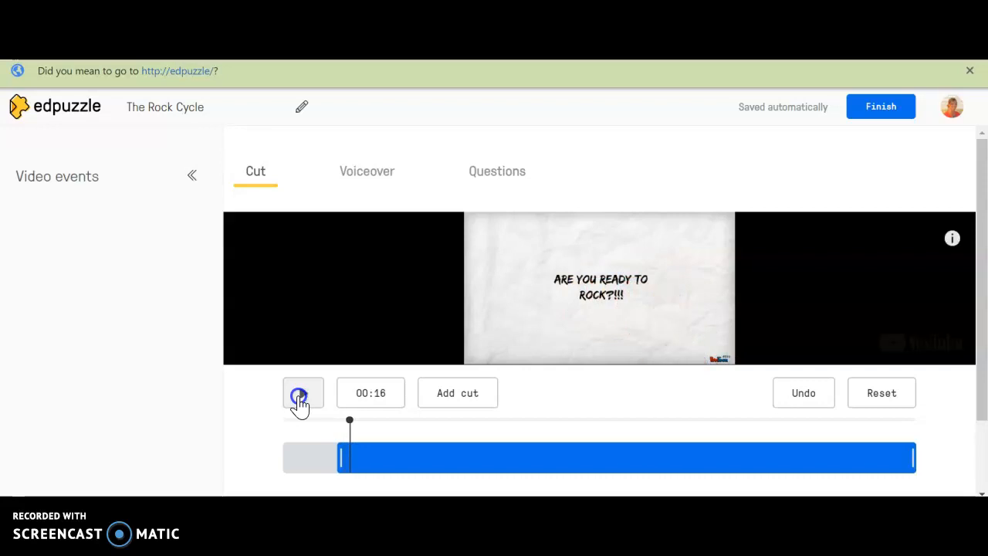
{"action": "left_click", "coordinate": [300, 398]}
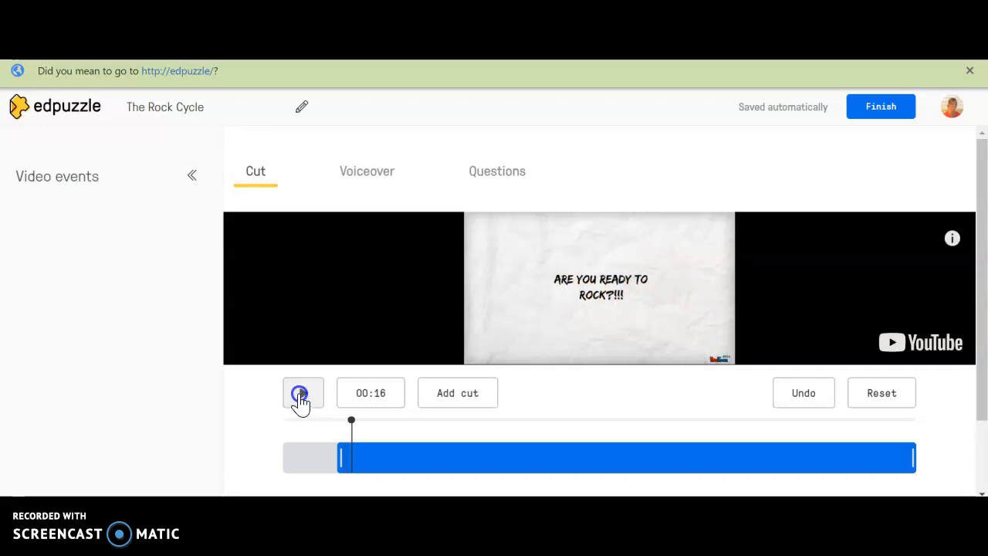
Step: Switch to question editing, review the available question types, and play the trimmed video up to 00:34
{"action": "left_click", "coordinate": [511, 172]}
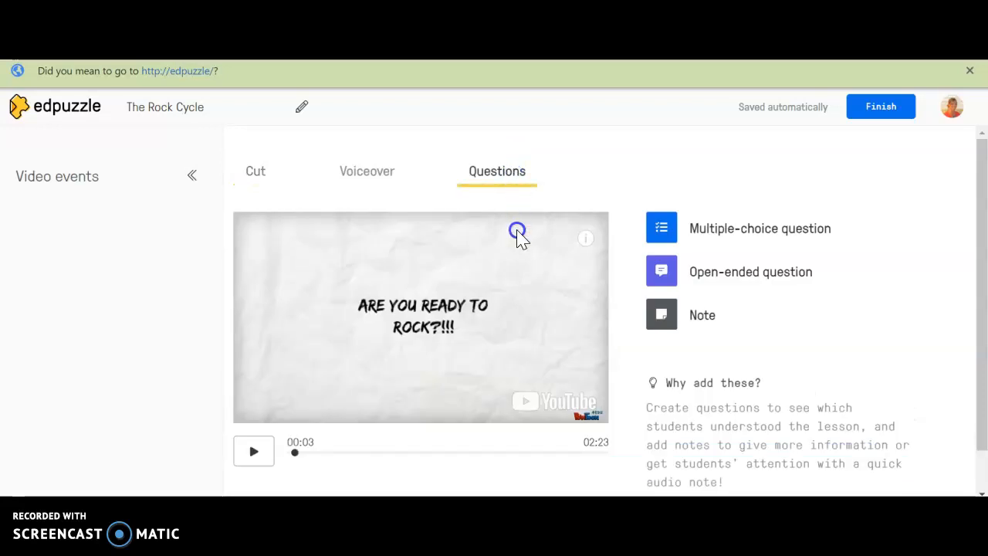
{"action": "left_click", "coordinate": [248, 456]}
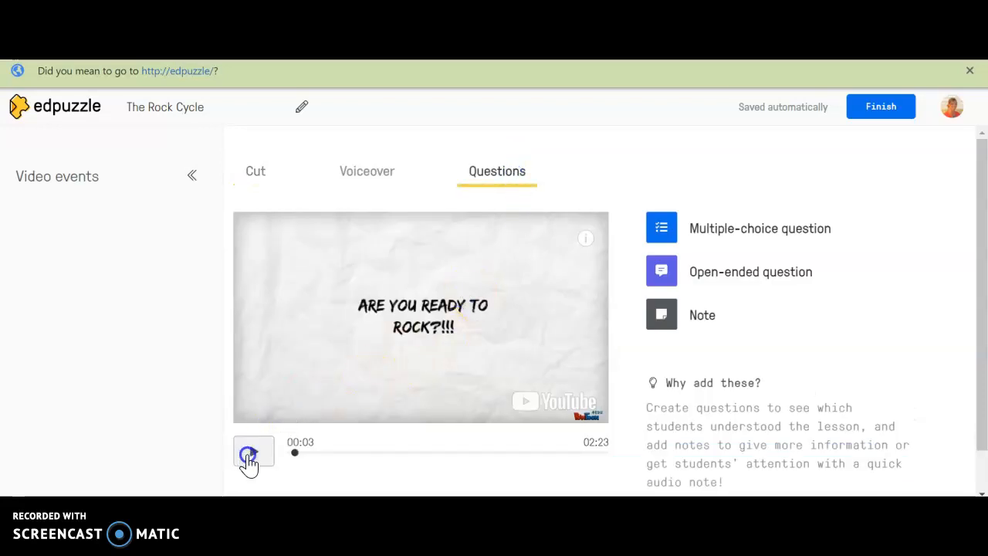
{"action": "mouse_move", "coordinate": [761, 243]}
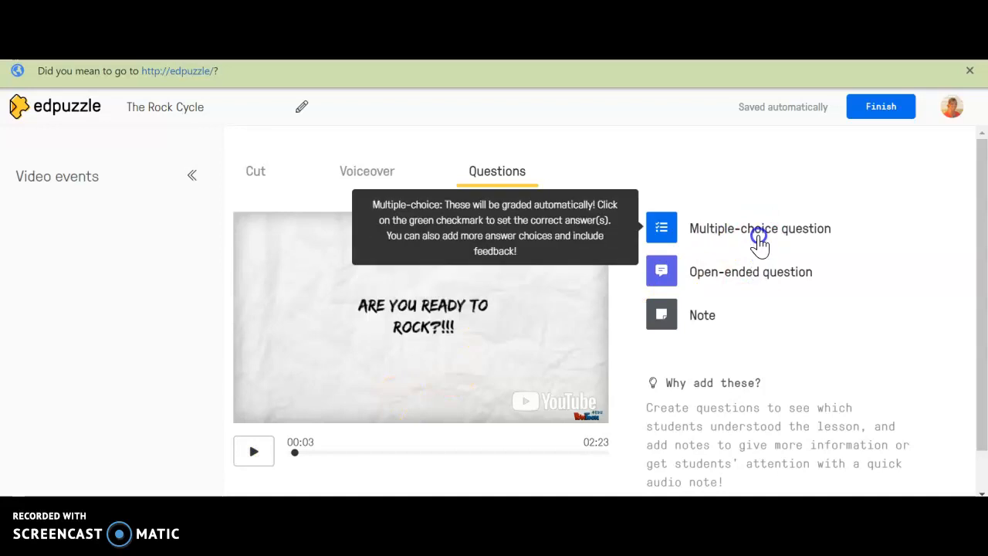
{"action": "mouse_move", "coordinate": [767, 279]}
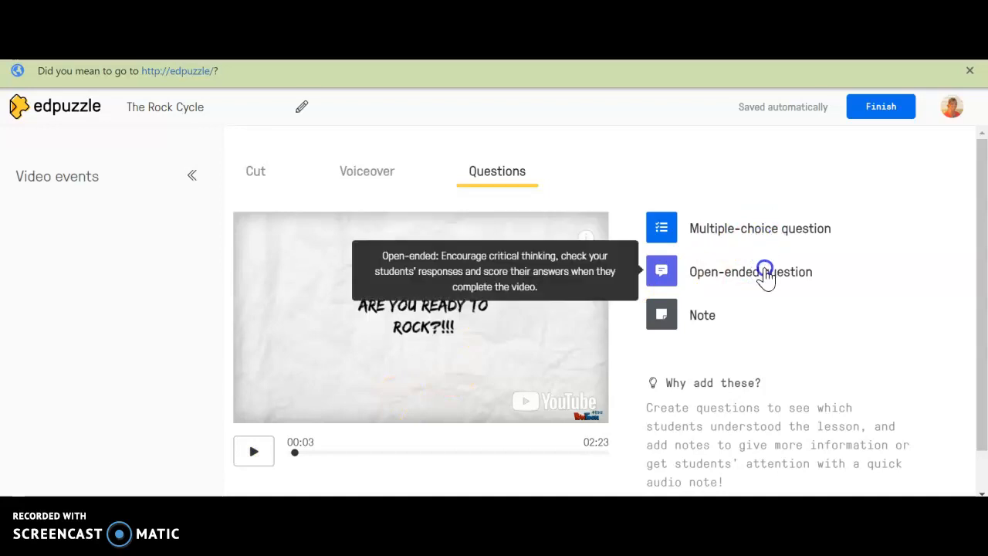
{"action": "mouse_move", "coordinate": [726, 322]}
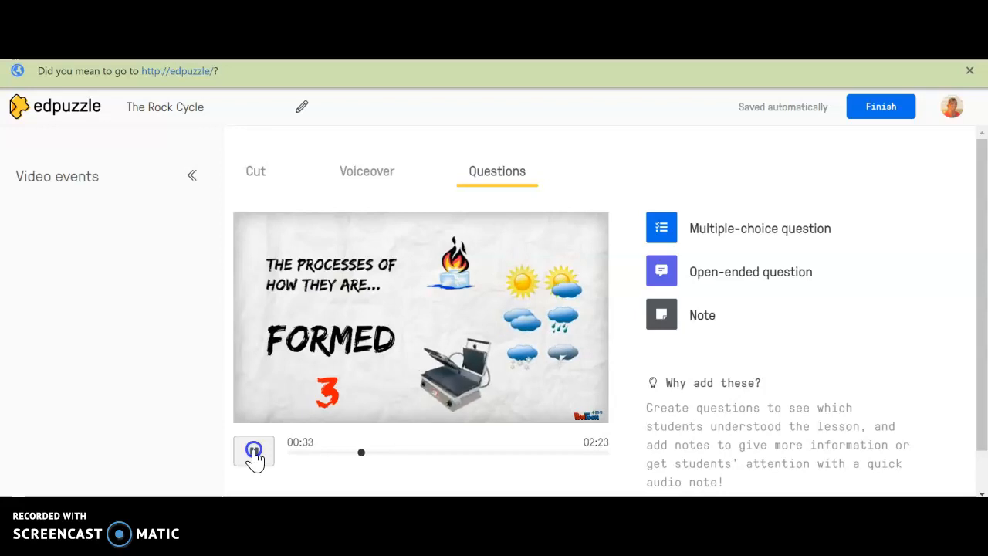
{"action": "left_click", "coordinate": [254, 454]}
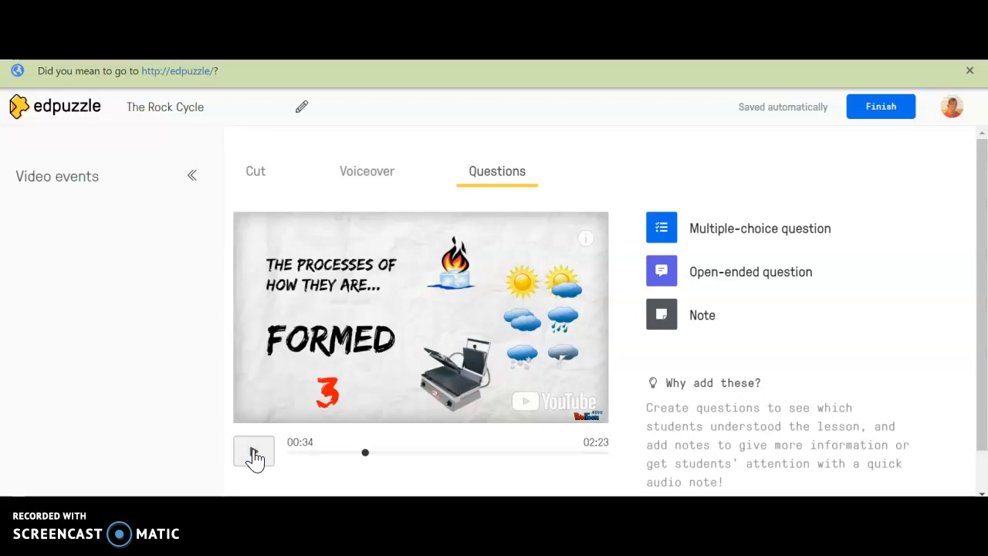
Step: Add and save an open-ended question at 00:34: "What are the 3 processes in which rocks are formed?"
{"action": "left_click", "coordinate": [728, 284]}
{"action": "left_click", "coordinate": [711, 309]}
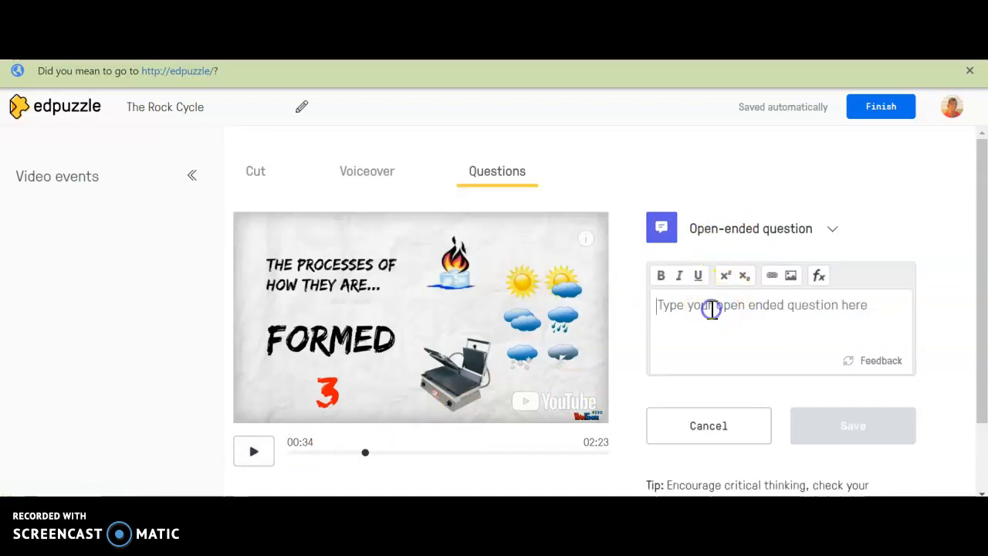
{"action": "type", "text": "What are the 3 processed"}
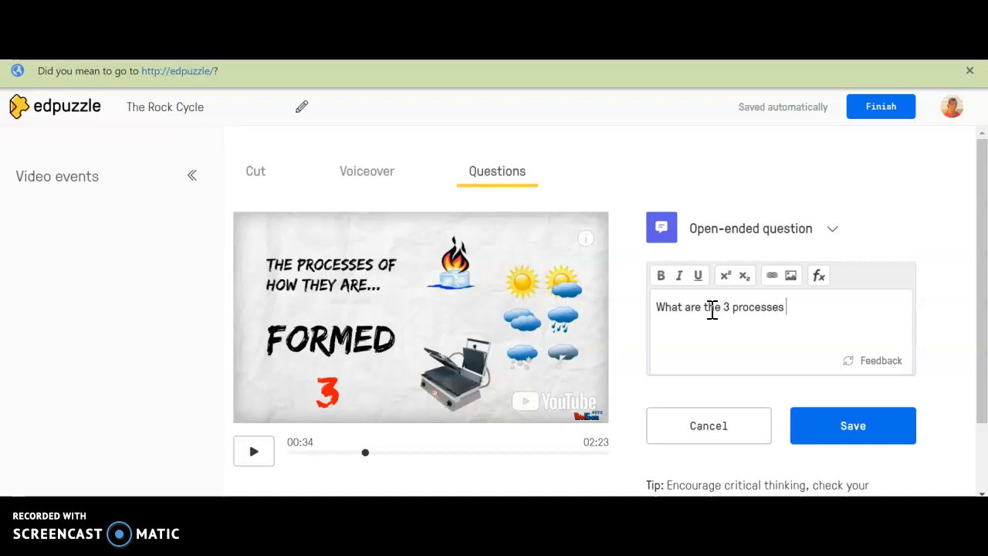
{"action": "type", "text": " in which rocks are formed?"}
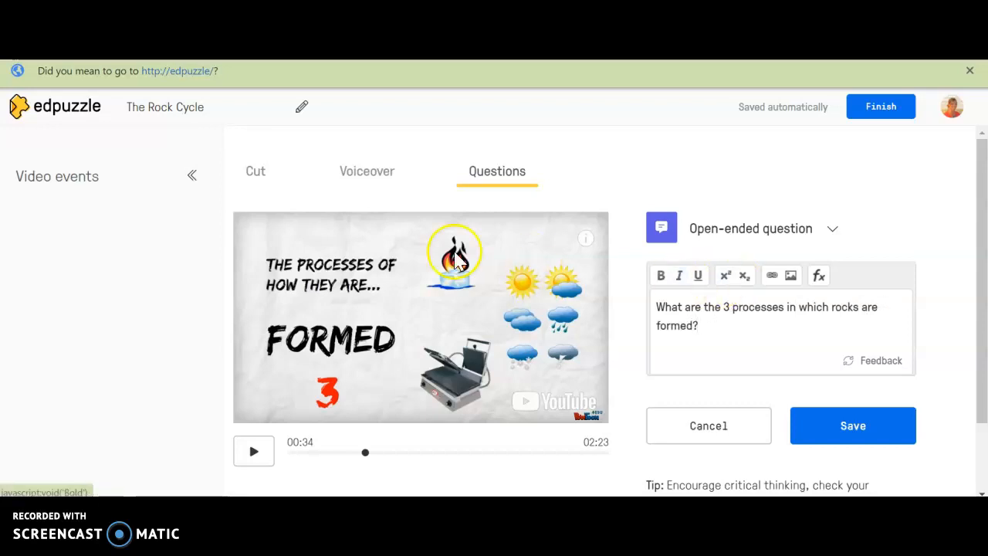
{"action": "left_click", "coordinate": [881, 430]}
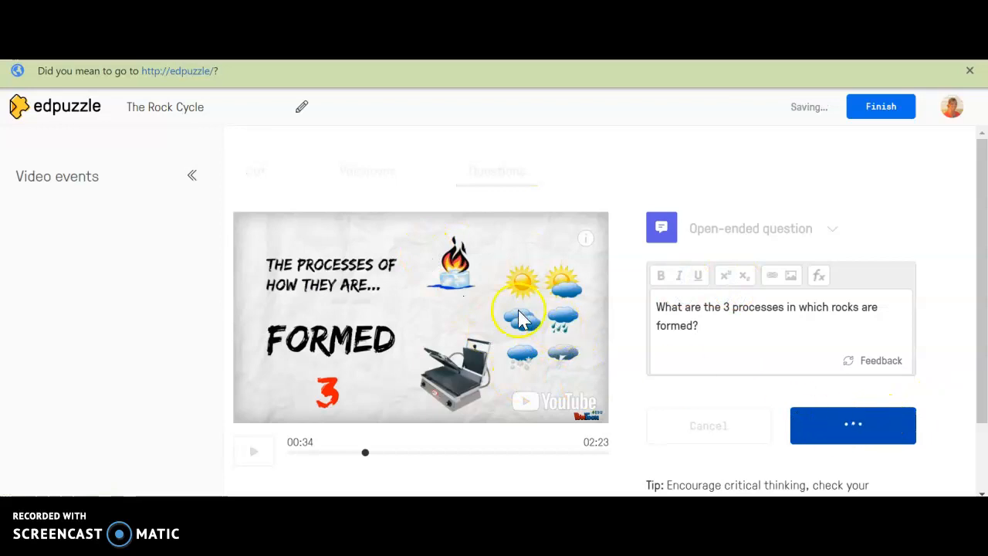
{"action": "left_click", "coordinate": [425, 293]}
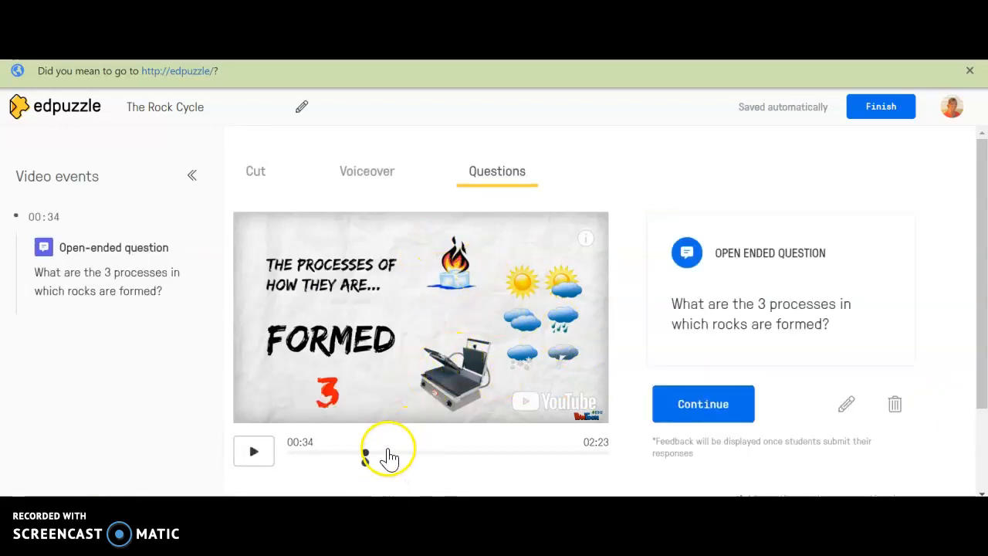
Step: Advance the video past the saved question to 02:16, near its end, and leave it paused there
{"action": "left_click", "coordinate": [254, 457]}
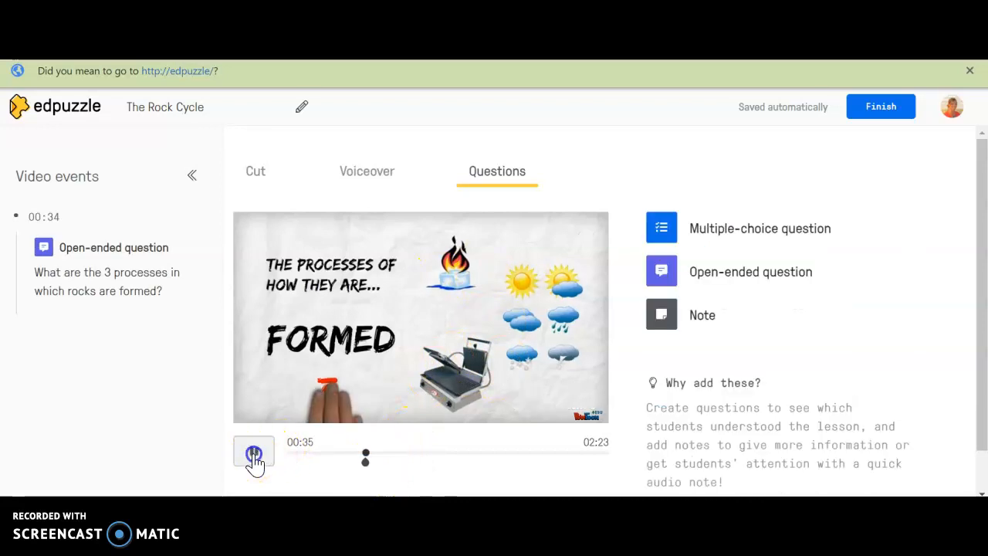
{"action": "left_click", "coordinate": [254, 455]}
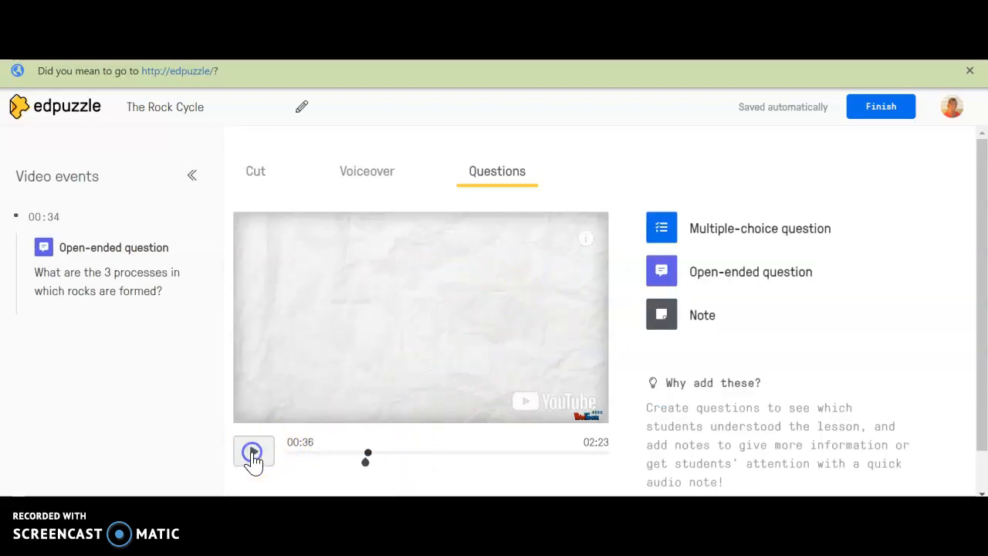
{"action": "left_click", "coordinate": [367, 463]}
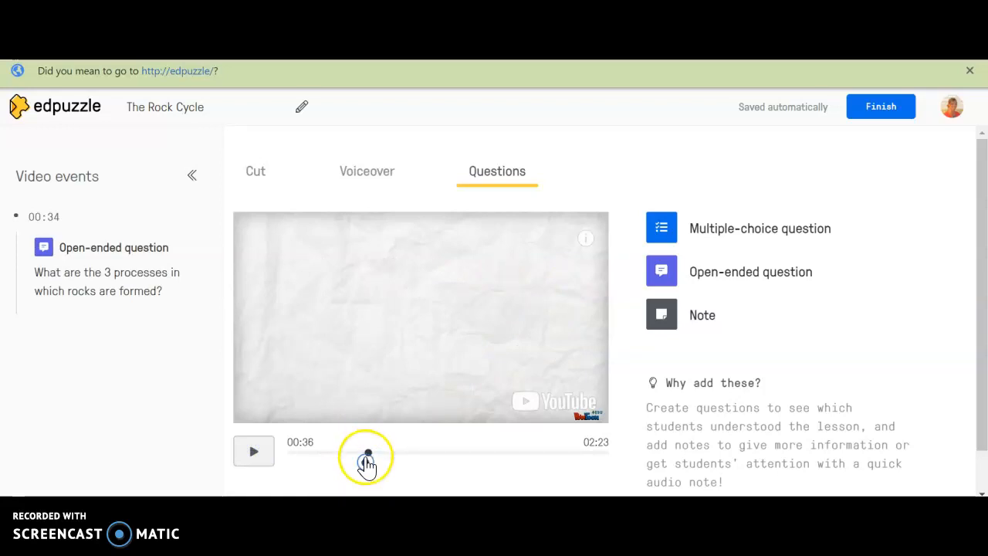
{"action": "left_click_drag", "start_coordinate": [367, 463], "coordinate": [581, 462]}
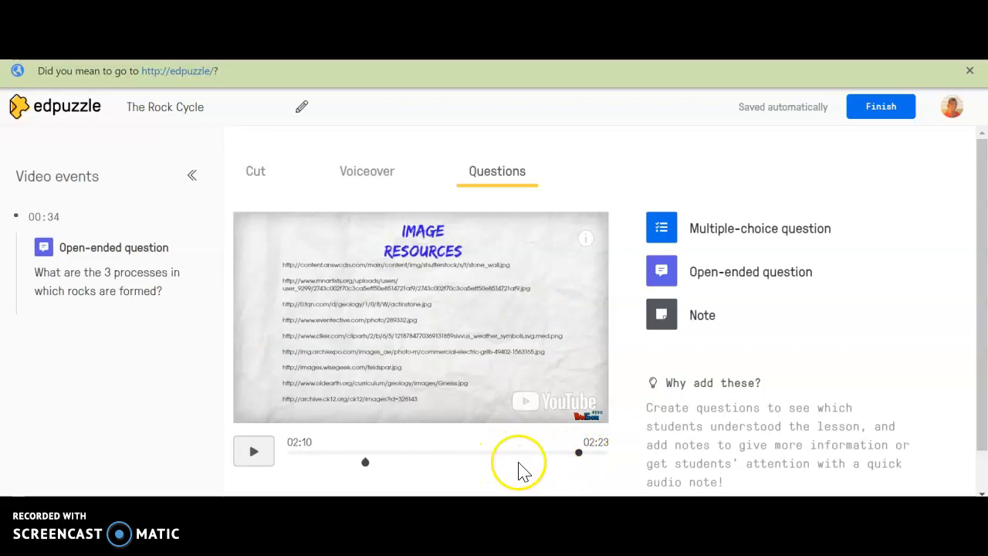
{"action": "left_click", "coordinate": [254, 452]}
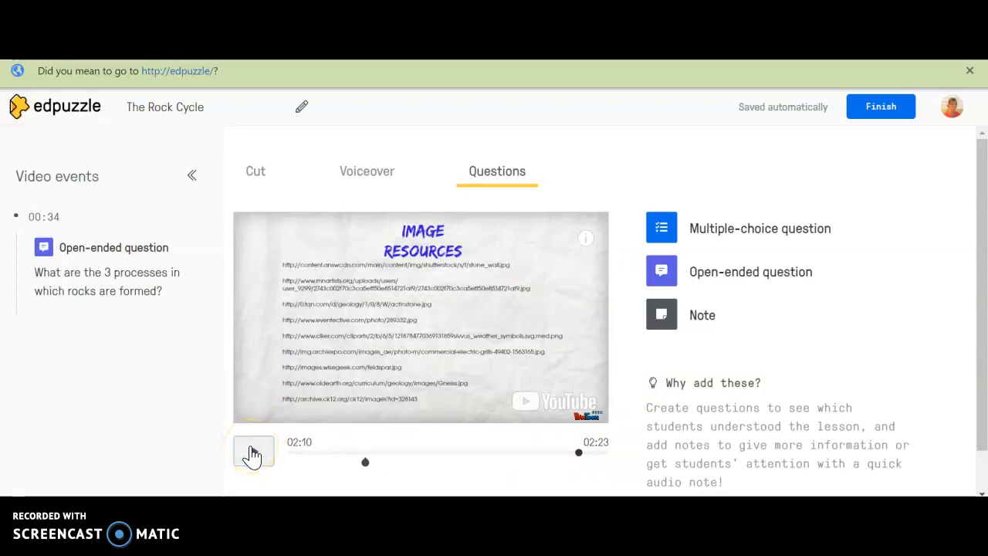
{"action": "left_click_drag", "start_coordinate": [580, 454], "coordinate": [591, 453]}
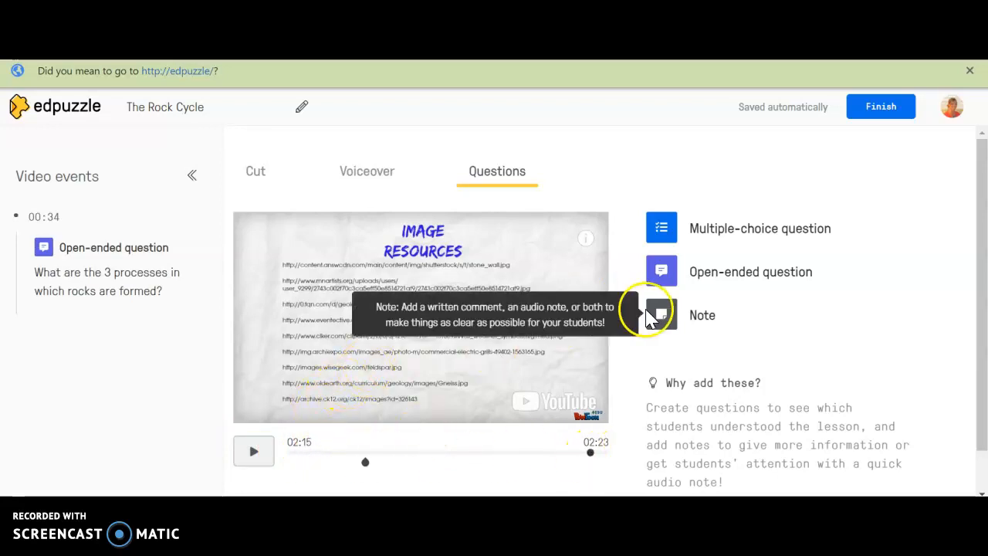
{"action": "left_click", "coordinate": [255, 454]}
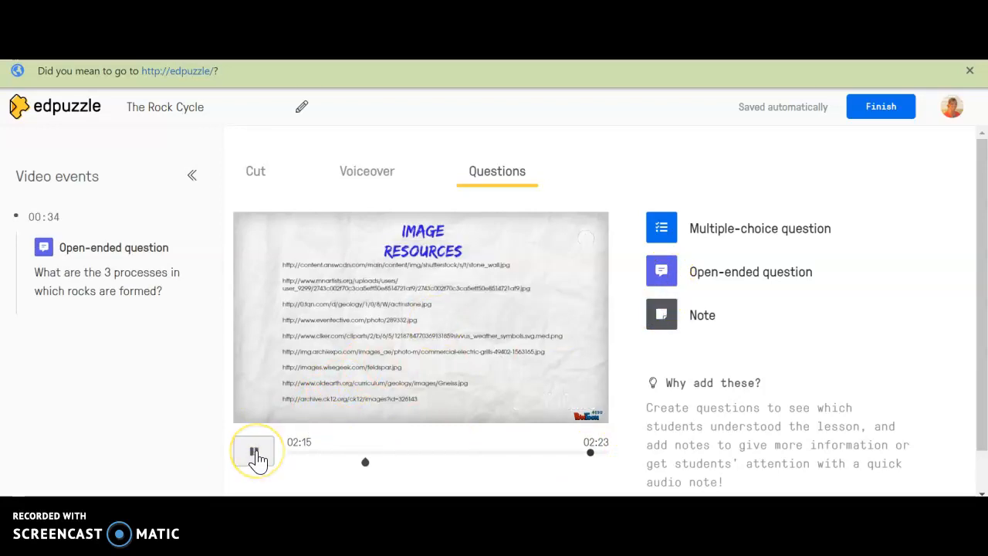
{"action": "left_click", "coordinate": [258, 458]}
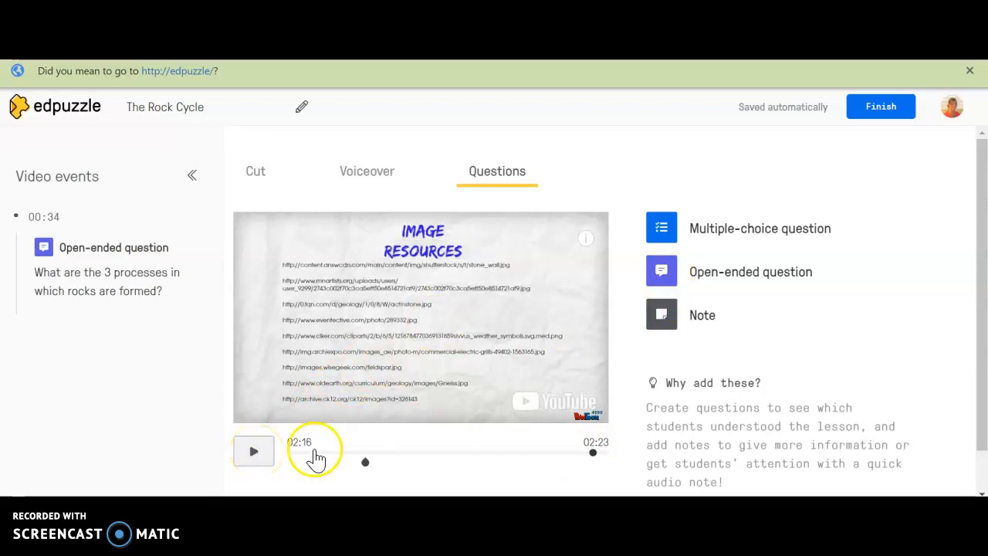
Step: Start a multiple-choice question at 02:16 and enter "Which type of rock is formed with heat and pressure?" as its text
{"action": "left_click", "coordinate": [728, 278]}
{"action": "left_click", "coordinate": [697, 318]}
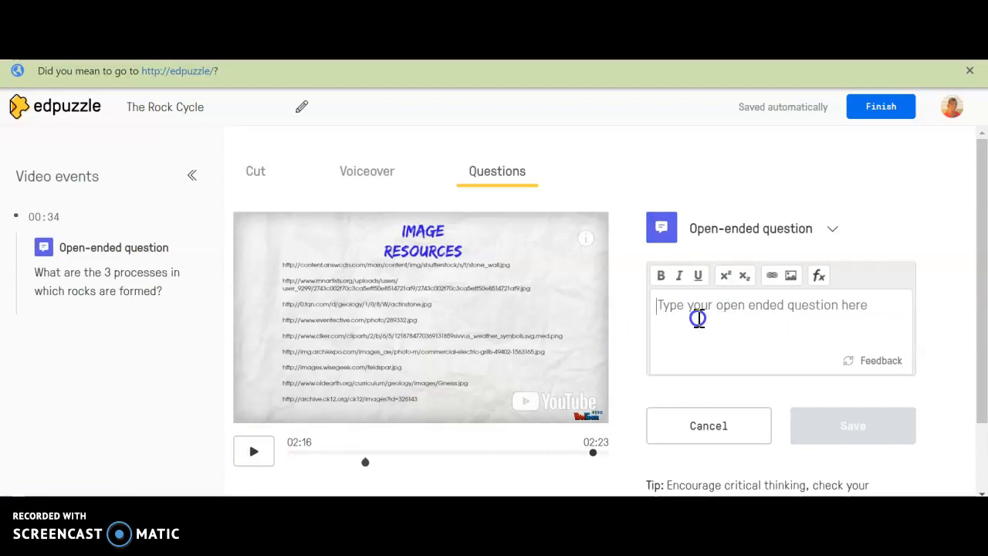
{"action": "left_click", "coordinate": [831, 230]}
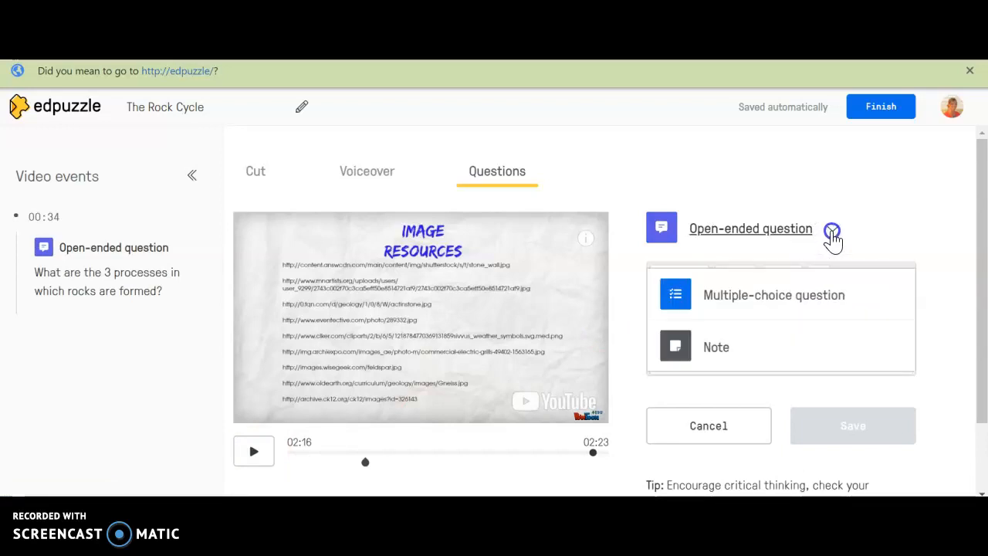
{"action": "left_click", "coordinate": [811, 301]}
{"action": "left_click", "coordinate": [708, 323]}
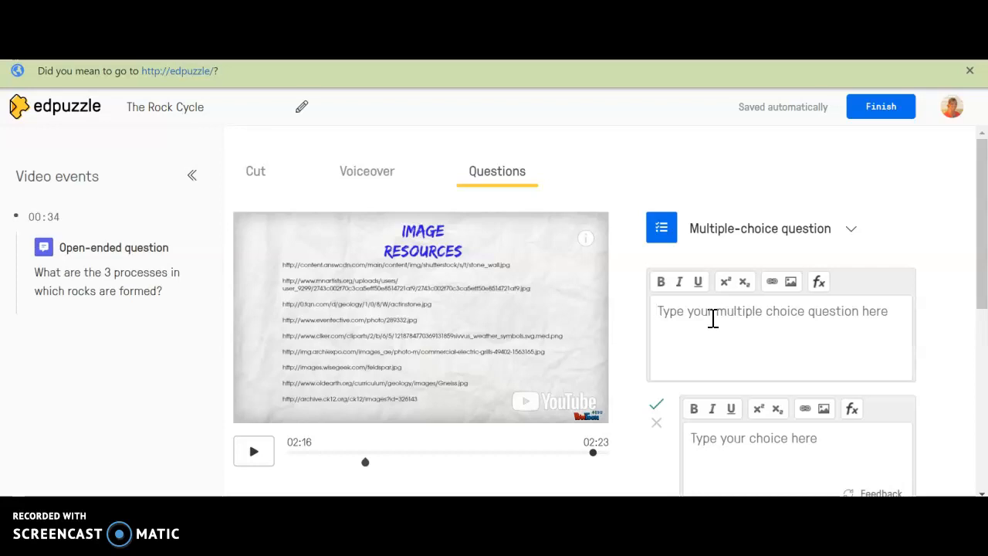
{"action": "type", "text": "Which"}
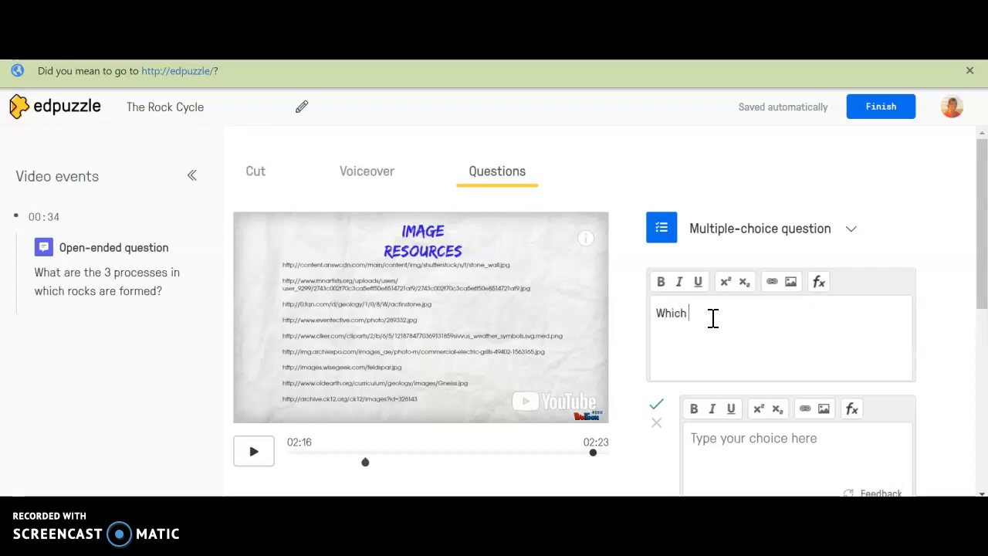
{"action": "type", "text": " type of rock is formed with heat and pressure?"}
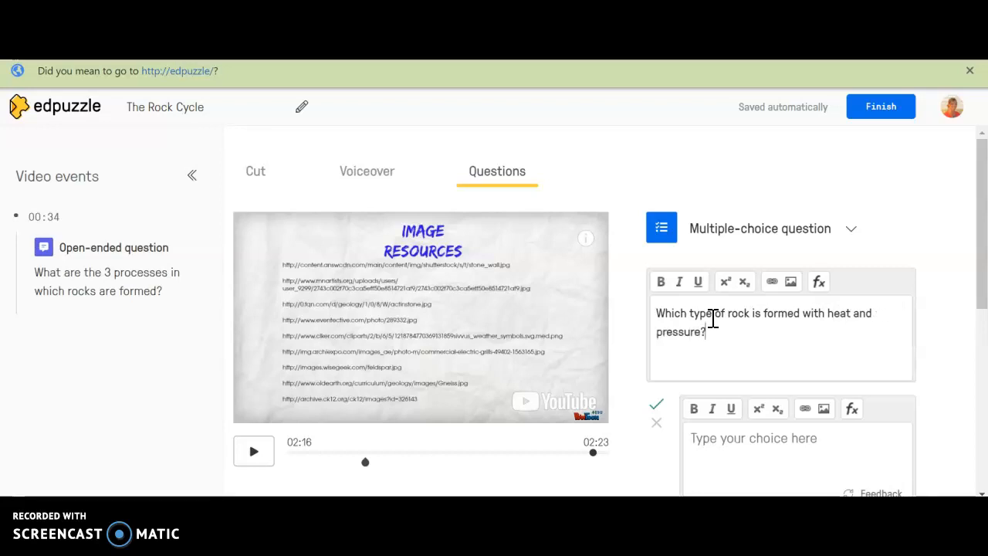
Step: Fill in the first two answer choices of the multiple-choice question with "Sedimentary" and "Igneous"
{"action": "scroll", "coordinate": [698, 371], "scroll_direction": "down", "scroll_amount": 1}
{"action": "left_click", "coordinate": [748, 372]}
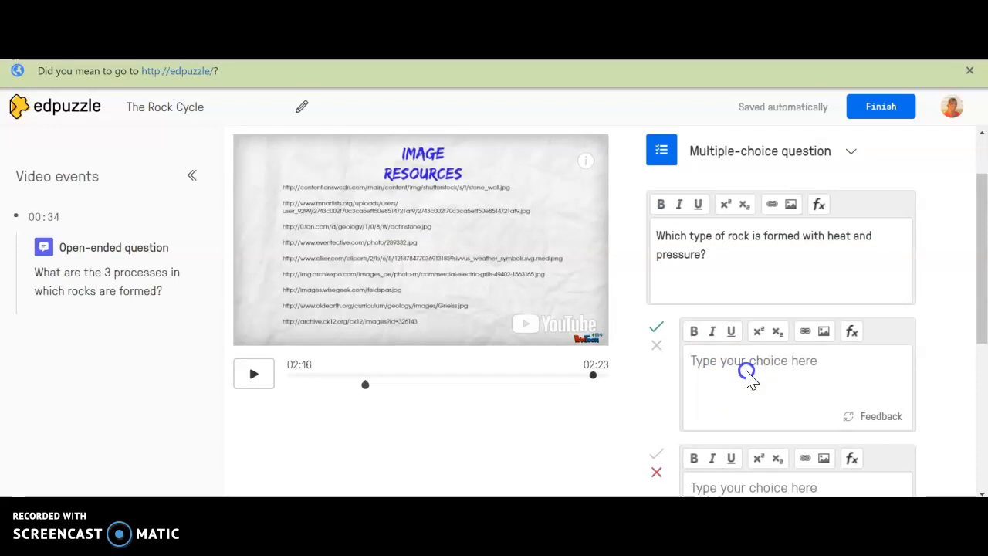
{"action": "type", "text": "Sedimentary"}
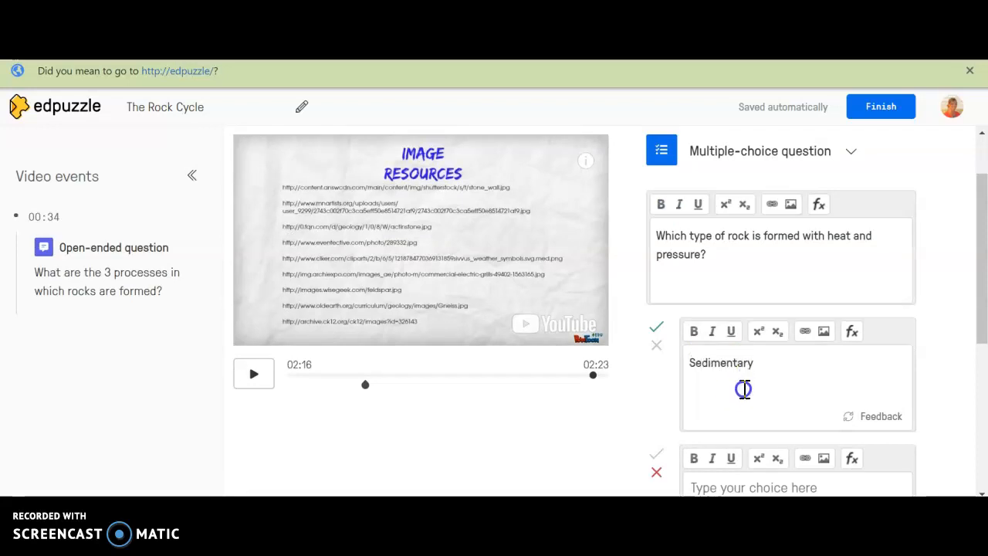
{"action": "scroll", "coordinate": [744, 389], "scroll_direction": "down", "scroll_amount": 1}
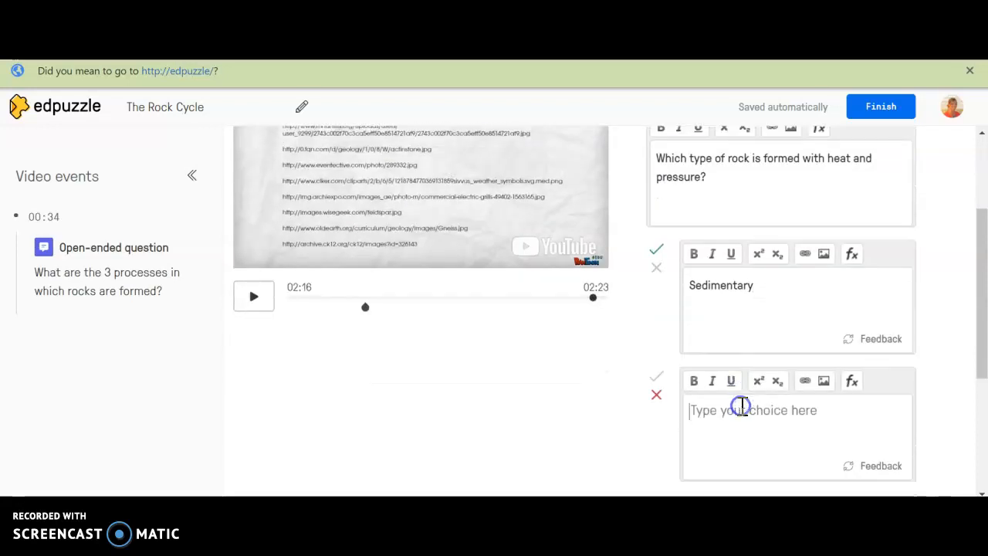
{"action": "left_click", "coordinate": [742, 407]}
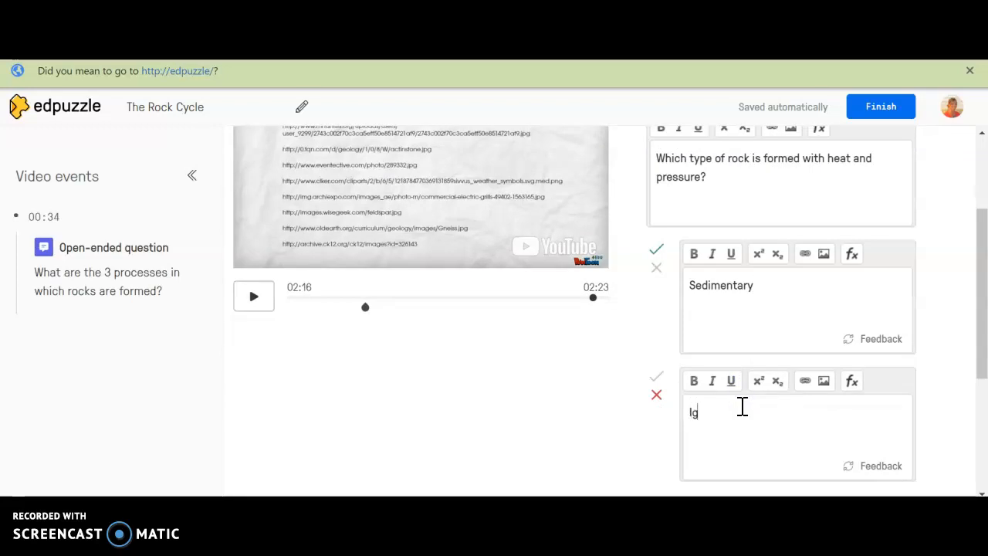
Step: Add two more answer choices to the question, "Magma" and "Metamorphic"
{"action": "scroll", "coordinate": [742, 407], "scroll_direction": "down", "scroll_amount": 3}
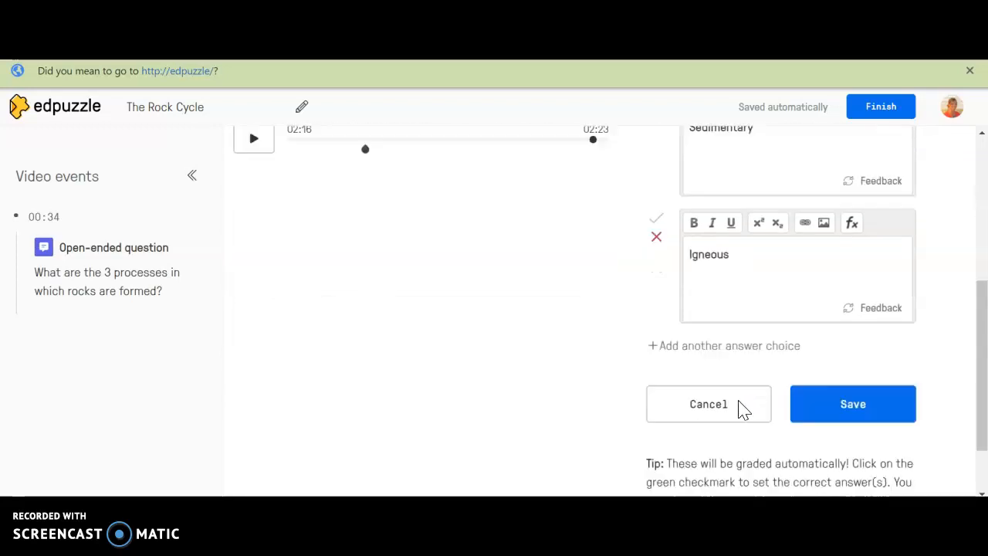
{"action": "left_click", "coordinate": [727, 278]}
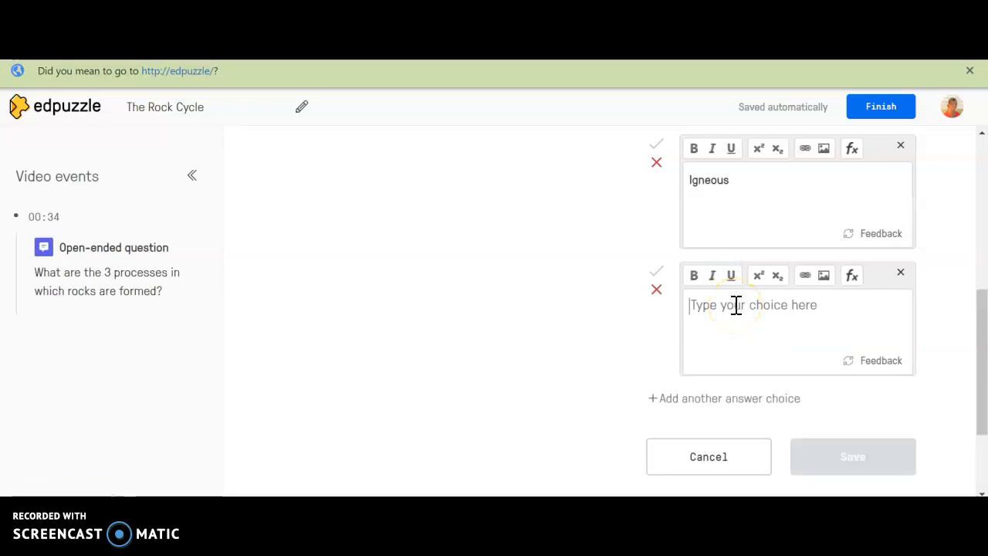
{"action": "left_click", "coordinate": [737, 305]}
{"action": "type", "text": "Magma"}
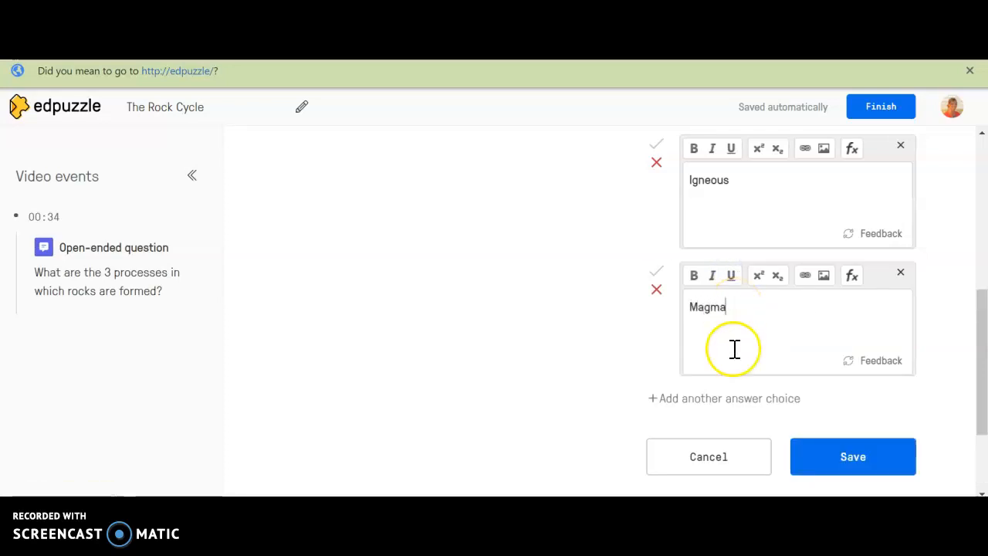
{"action": "left_click", "coordinate": [749, 399]}
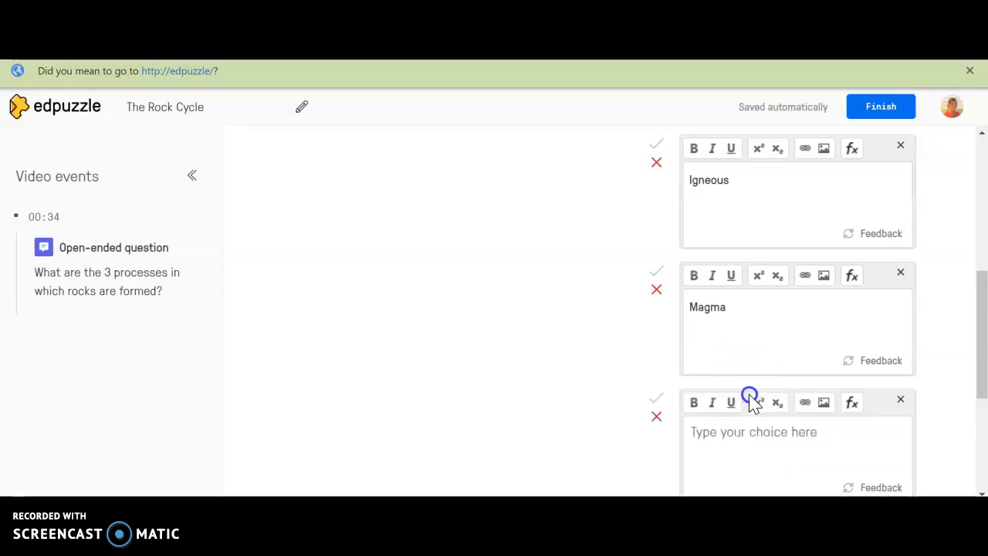
{"action": "left_click", "coordinate": [750, 450]}
{"action": "type", "text": "Metamorphic"}
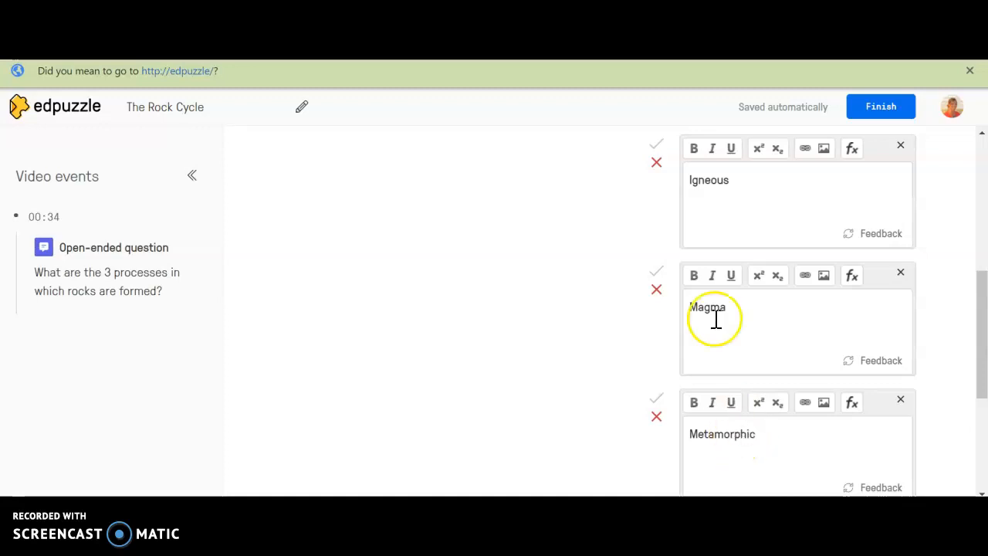
Step: Mark Sedimentary as incorrect and Metamorphic as the correct answer, and save the multiple-choice question
{"action": "scroll", "coordinate": [715, 317], "scroll_direction": "up", "scroll_amount": 3}
{"action": "left_click", "coordinate": [656, 251]}
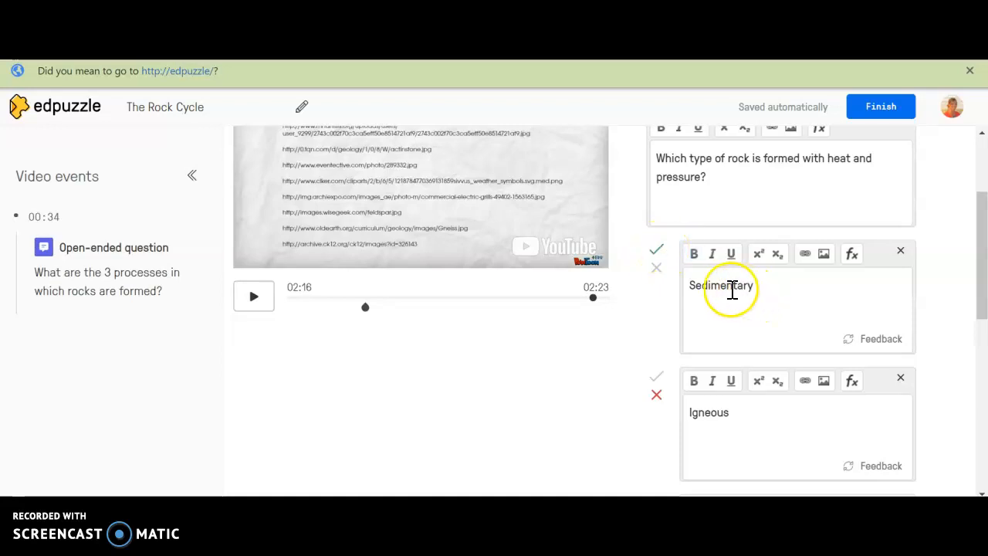
{"action": "left_click", "coordinate": [655, 267]}
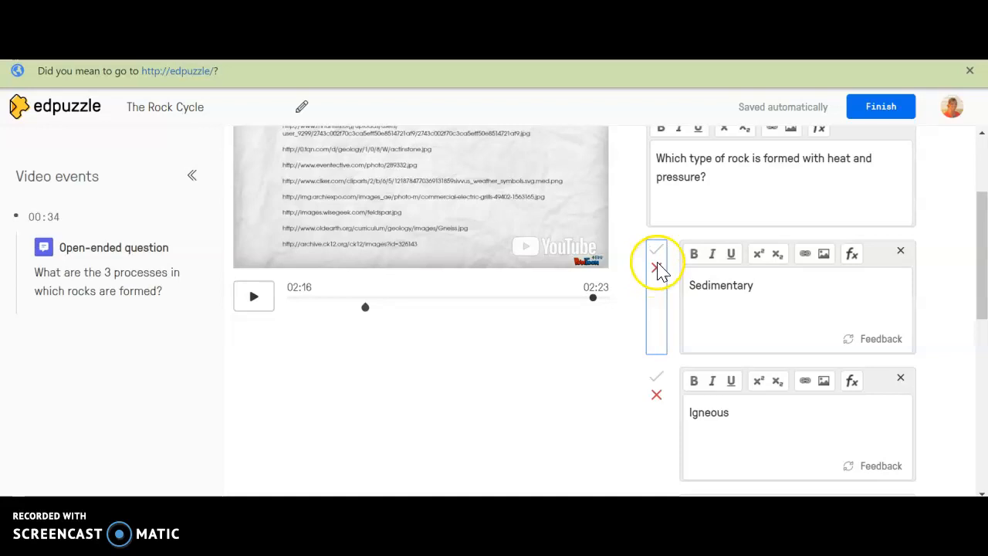
{"action": "scroll", "coordinate": [655, 424], "scroll_direction": "down", "scroll_amount": 2}
{"action": "scroll", "coordinate": [656, 417], "scroll_direction": "down", "scroll_amount": 1}
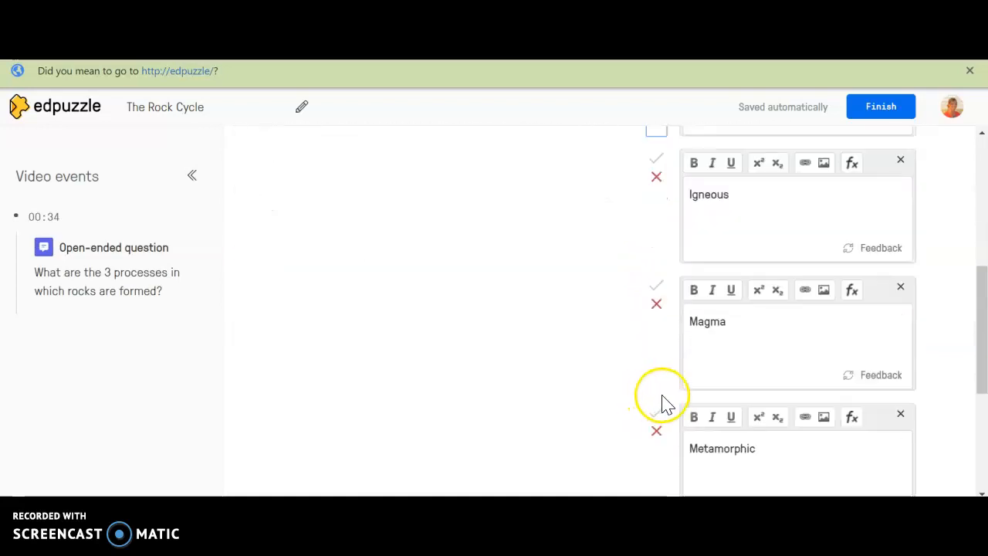
{"action": "left_click", "coordinate": [658, 399]}
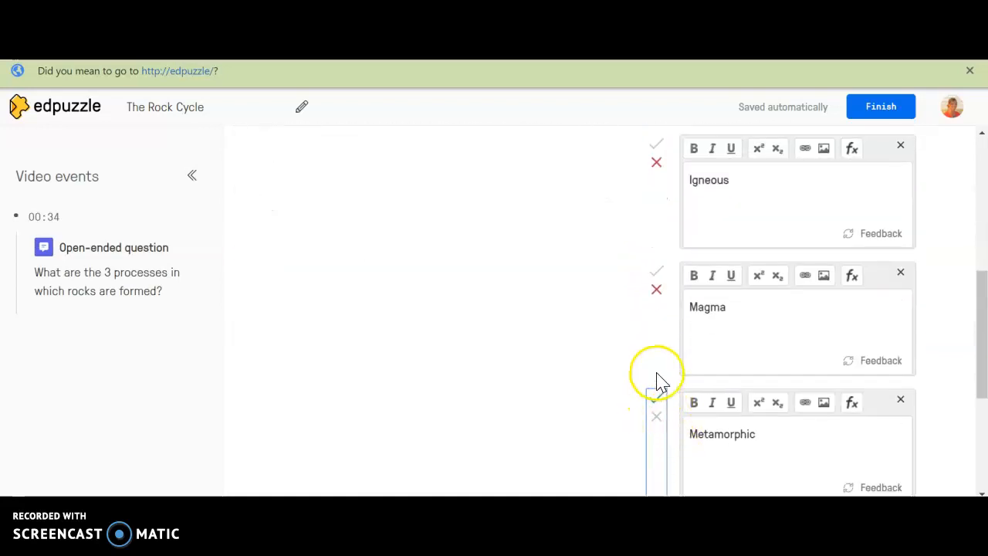
{"action": "scroll", "coordinate": [657, 375], "scroll_direction": "down", "scroll_amount": 2}
{"action": "left_click", "coordinate": [853, 430]}
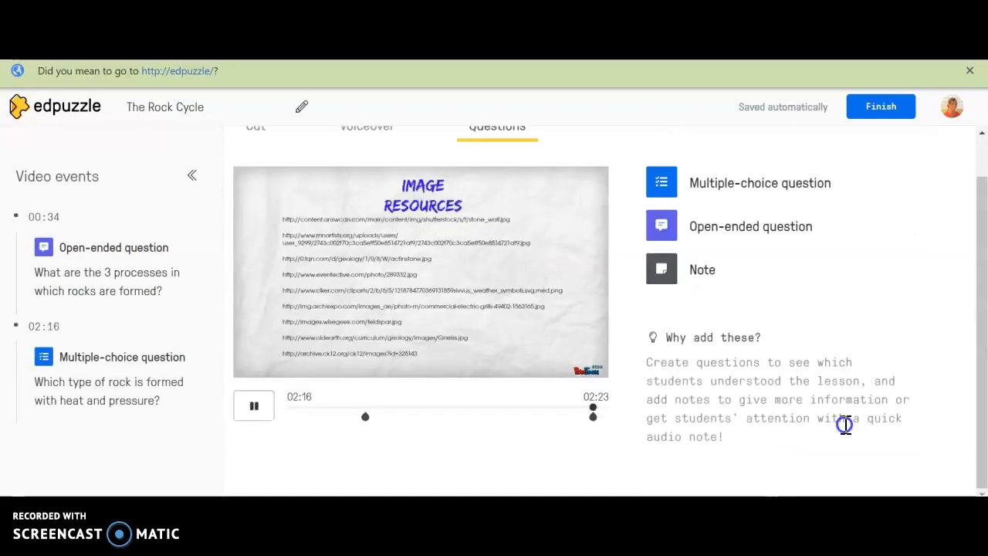
Step: Finish editing the video, open its assignment settings and look through the list of available classes
{"action": "scroll", "coordinate": [710, 376], "scroll_direction": "up", "scroll_amount": 3}
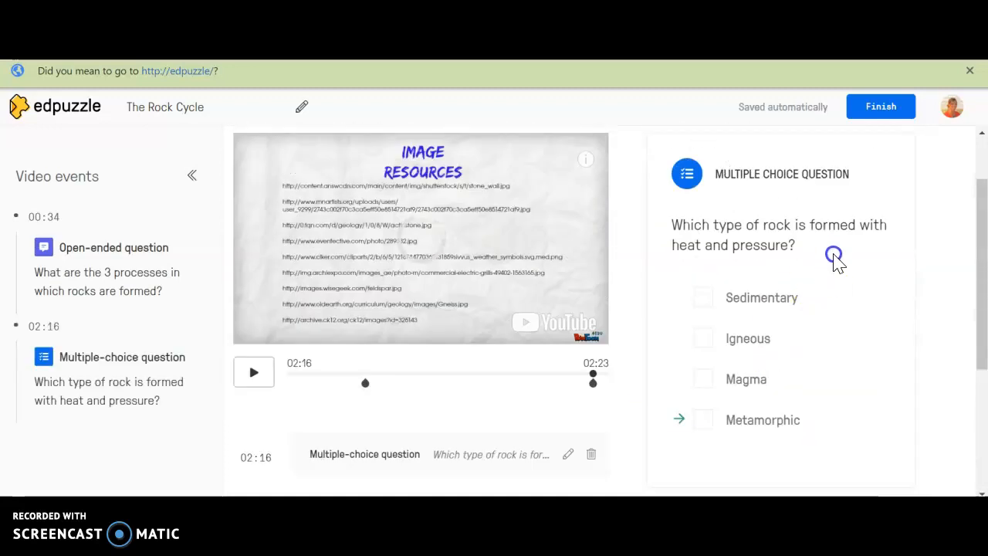
{"action": "left_click", "coordinate": [878, 110]}
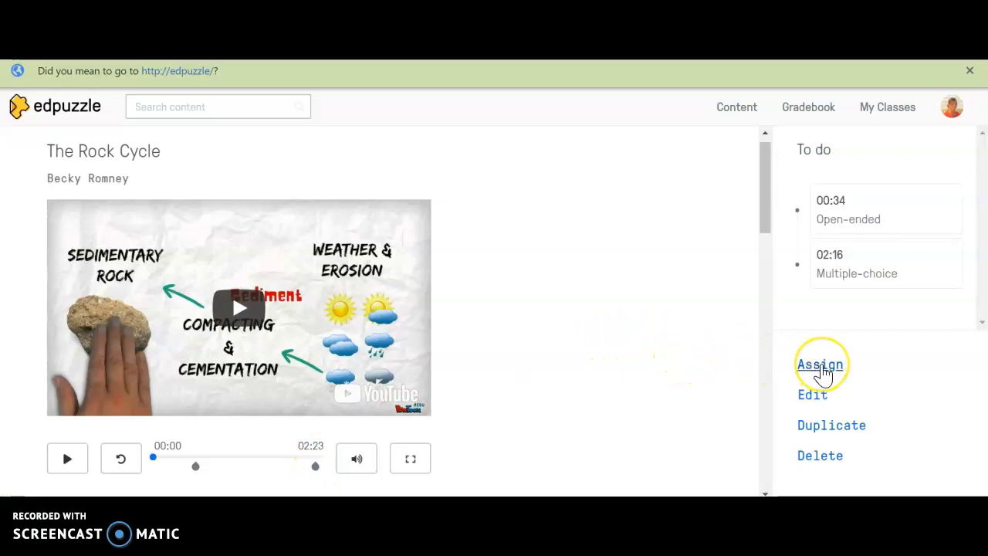
{"action": "left_click", "coordinate": [825, 370]}
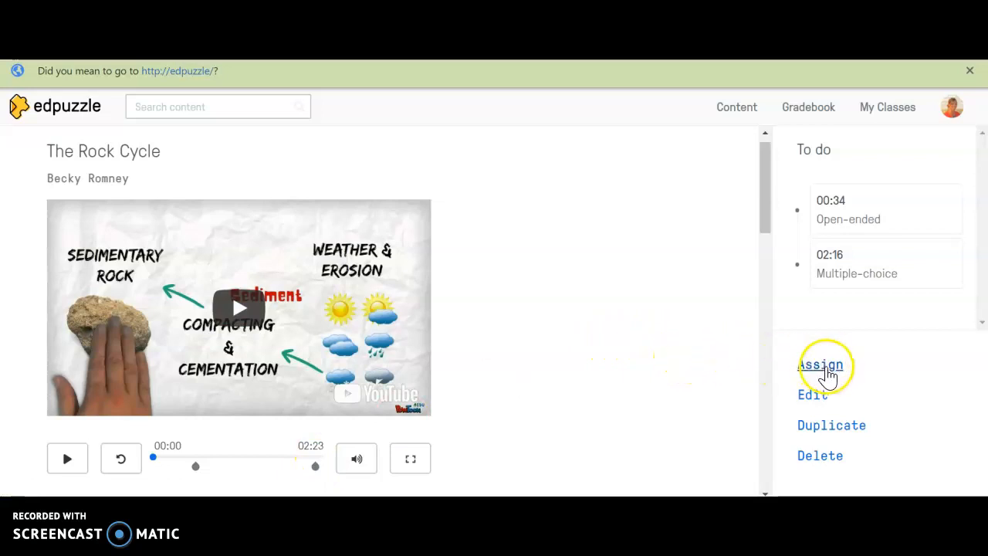
{"action": "left_click", "coordinate": [491, 253]}
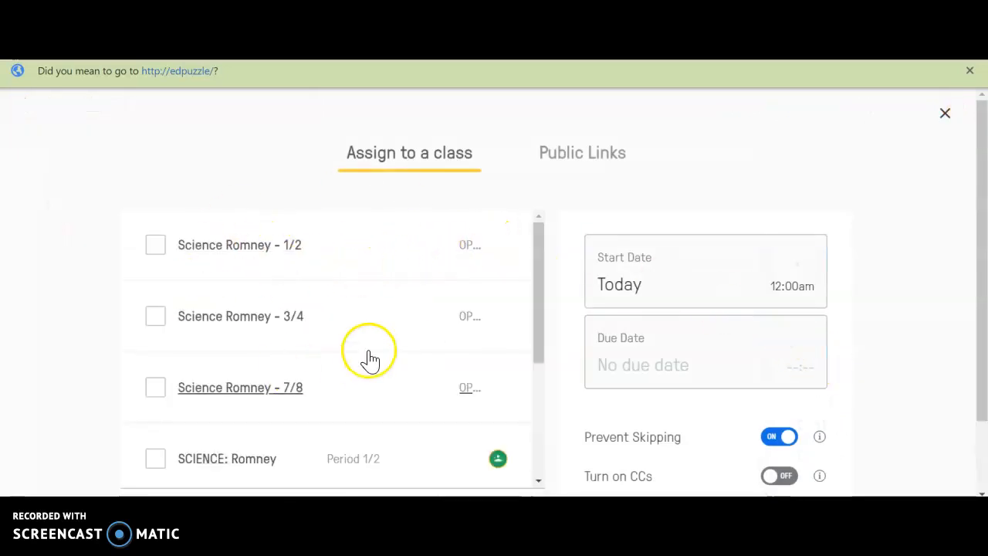
{"action": "scroll", "coordinate": [332, 328], "scroll_direction": "down", "scroll_amount": 2}
{"action": "scroll", "coordinate": [347, 328], "scroll_direction": "down", "scroll_amount": 5}
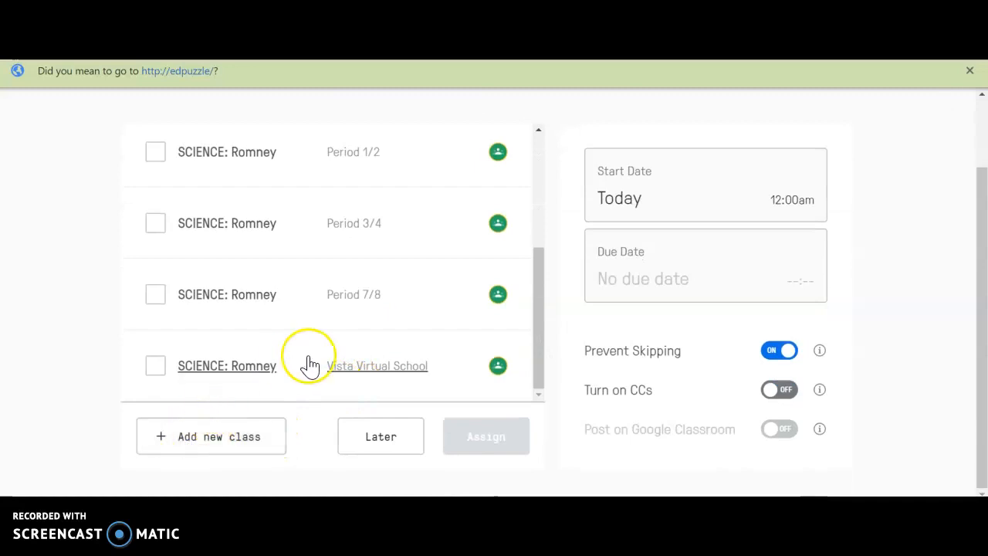
{"action": "scroll", "coordinate": [355, 348], "scroll_direction": "up", "scroll_amount": 1}
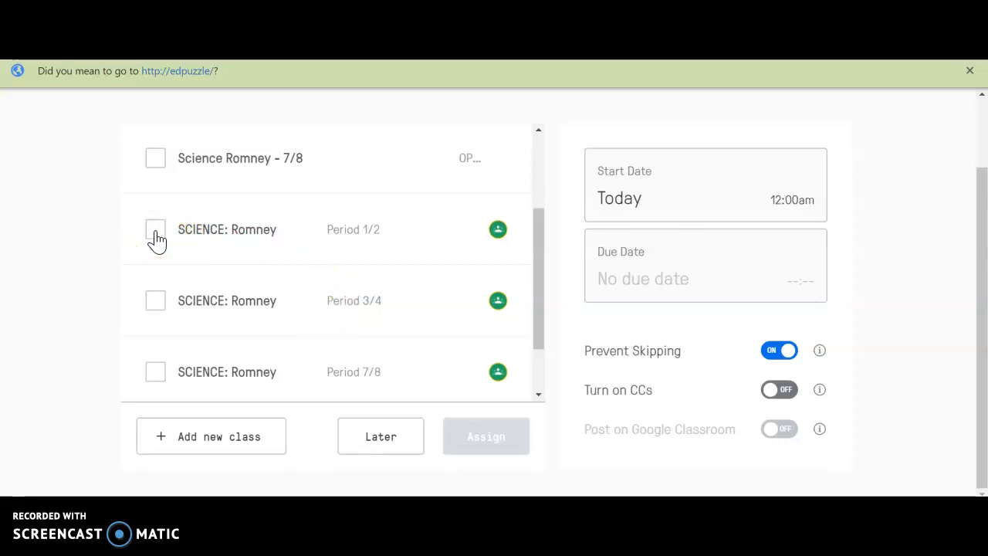
Step: Add a new class to the assignment by importing "Science - Sample Class" from Google Classroom
{"action": "left_click", "coordinate": [217, 437]}
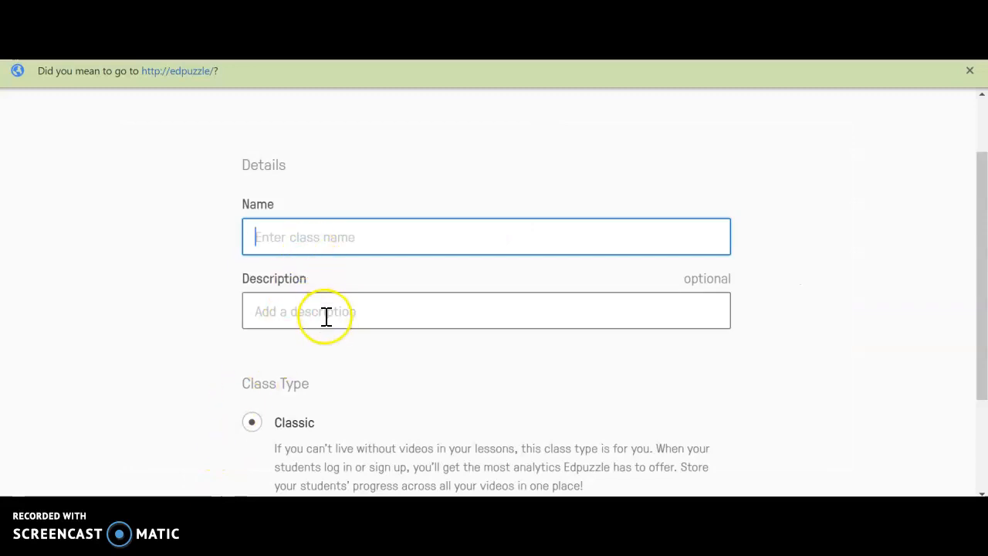
{"action": "scroll", "coordinate": [328, 321], "scroll_direction": "down", "scroll_amount": 2}
{"action": "scroll", "coordinate": [342, 334], "scroll_direction": "up", "scroll_amount": 3}
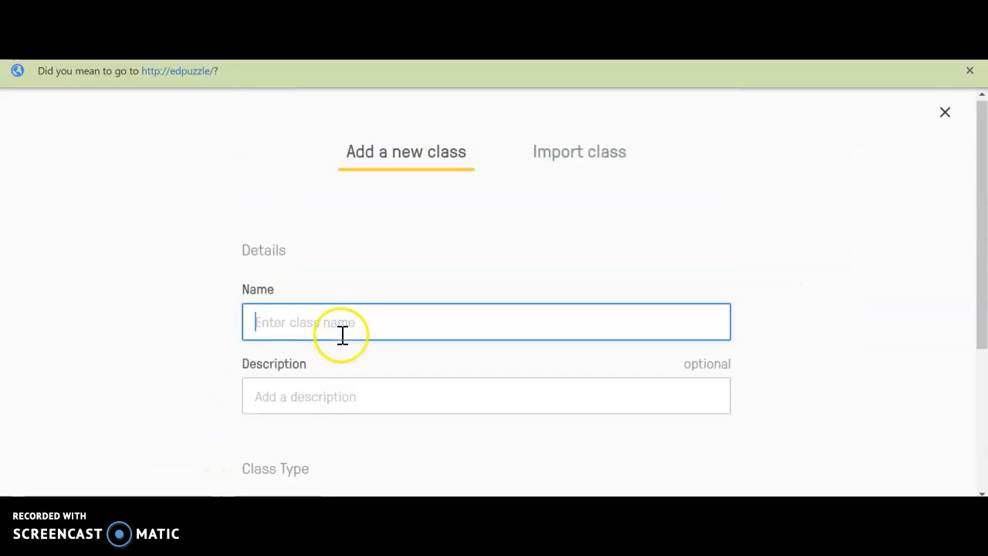
{"action": "left_click", "coordinate": [561, 156]}
{"action": "left_click", "coordinate": [491, 267]}
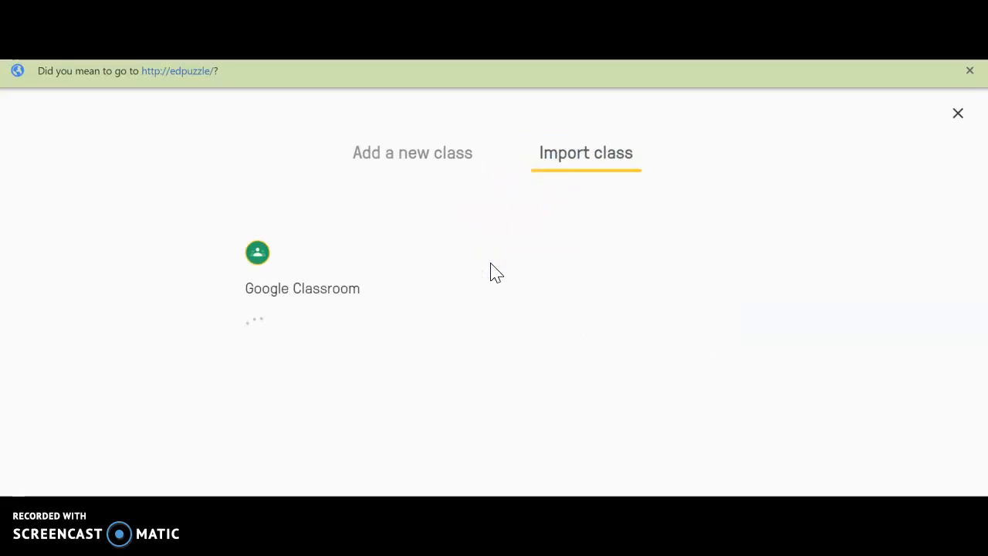
{"action": "scroll", "coordinate": [495, 273], "scroll_direction": "down", "scroll_amount": 3}
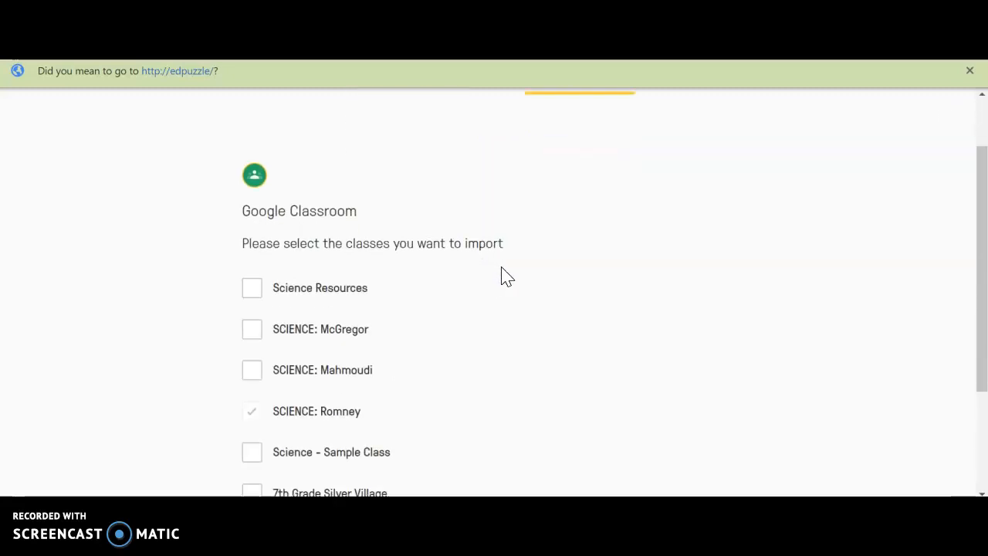
{"action": "left_click", "coordinate": [509, 274]}
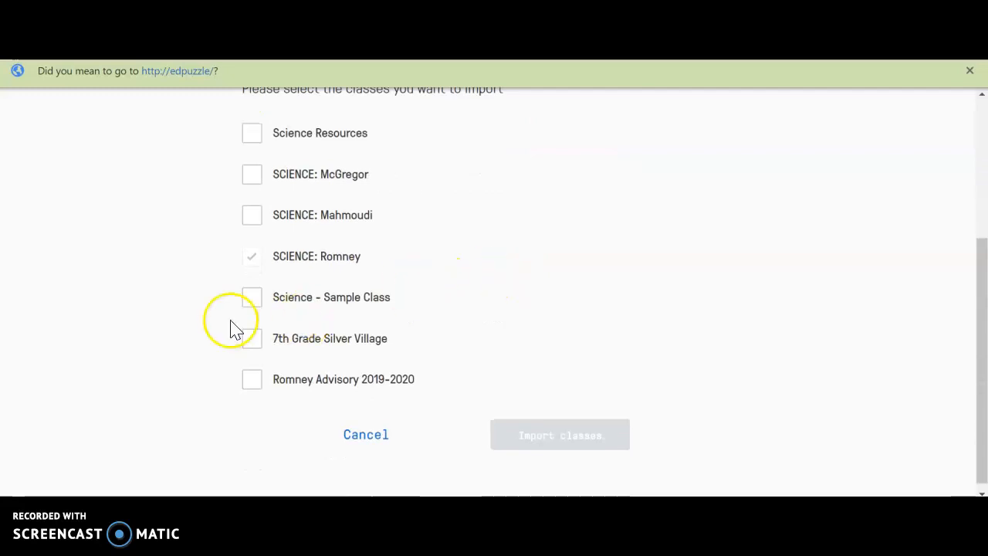
{"action": "left_click", "coordinate": [251, 301]}
{"action": "scroll", "coordinate": [569, 293], "scroll_direction": "down", "scroll_amount": 1}
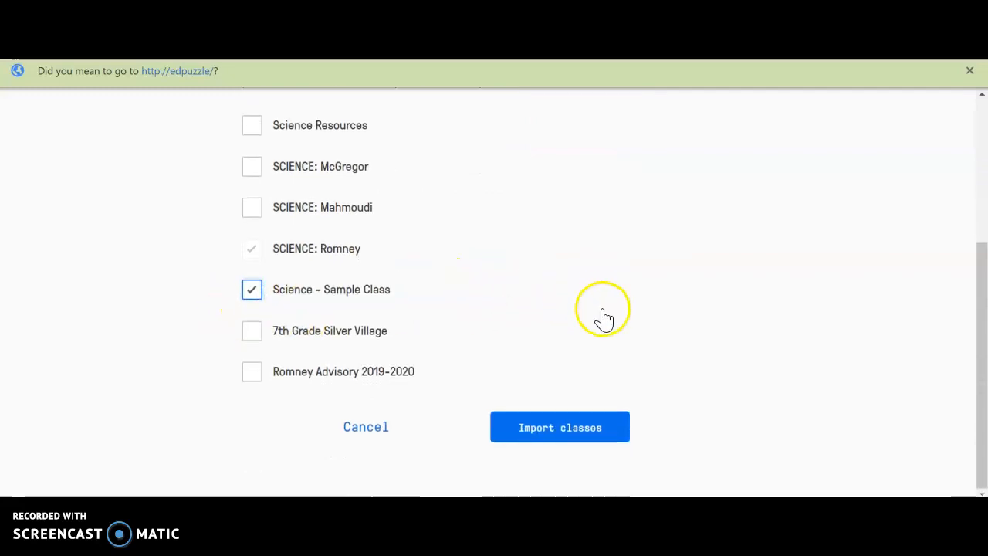
{"action": "left_click", "coordinate": [569, 432]}
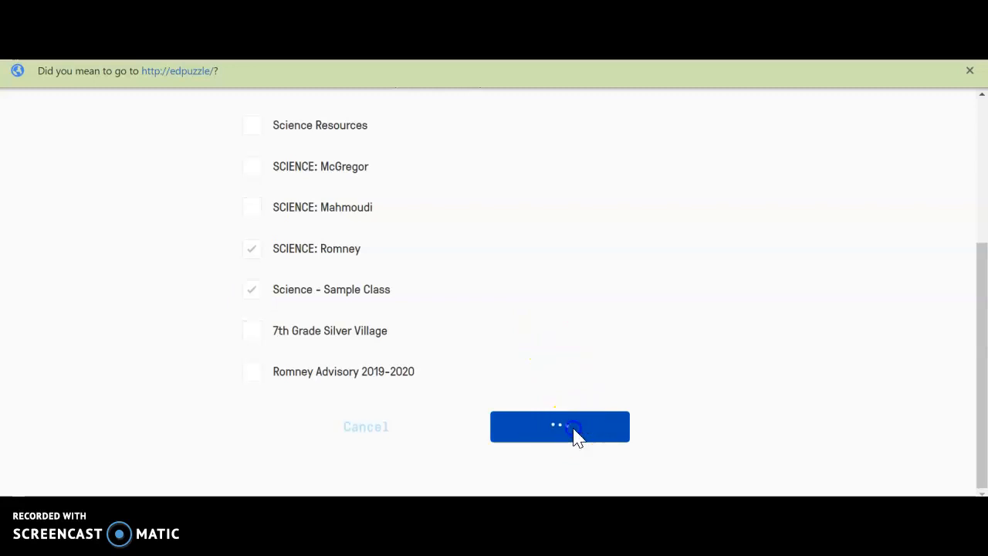
Step: Look at the start date and due date options for the Science - Sample Class assignment, leaving no due date
{"action": "left_click", "coordinate": [911, 293]}
{"action": "scroll", "coordinate": [901, 296], "scroll_direction": "down", "scroll_amount": 1}
{"action": "left_click", "coordinate": [602, 181]}
{"action": "left_click", "coordinate": [647, 282]}
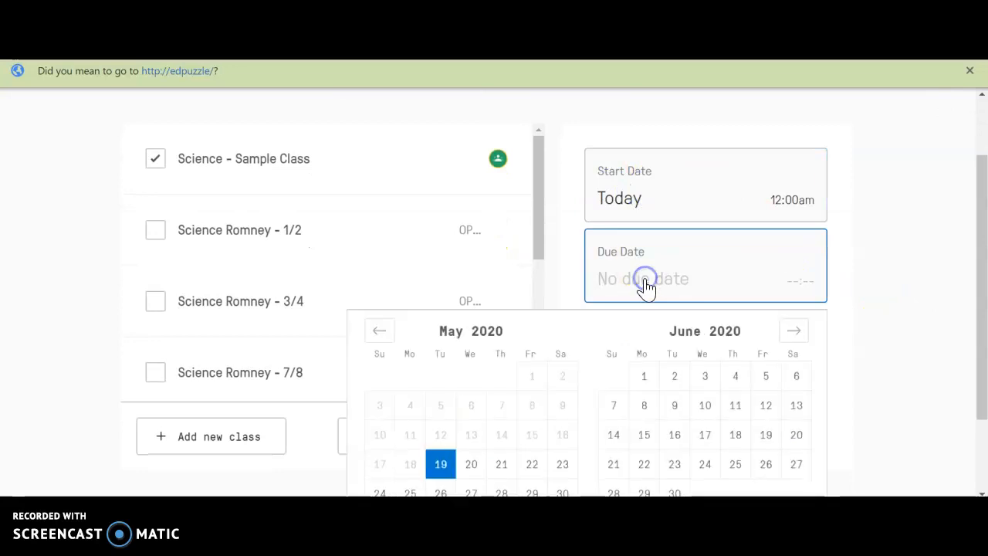
{"action": "left_click", "coordinate": [706, 377]}
{"action": "left_click", "coordinate": [889, 326]}
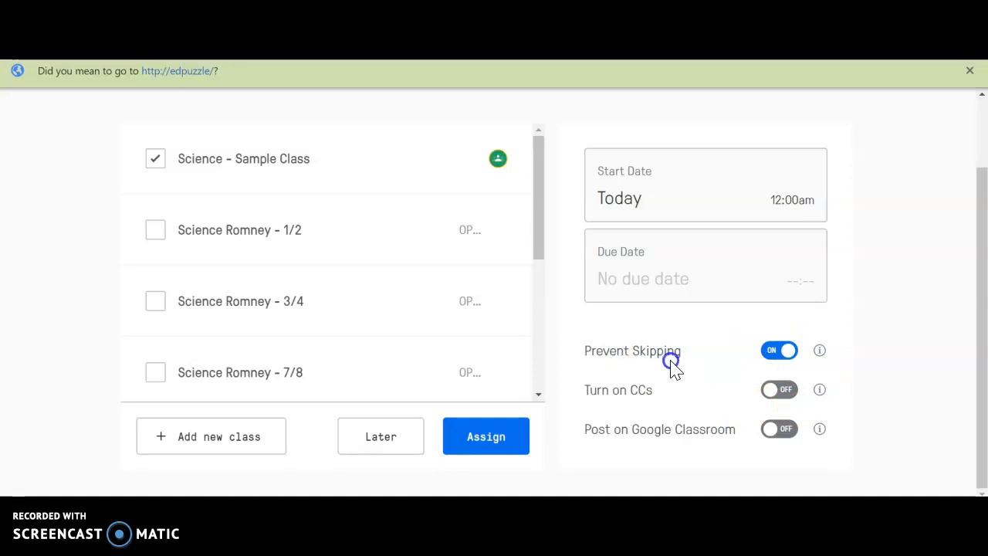
Step: Turn on closed captions for the assignment
{"action": "left_click", "coordinate": [777, 391]}
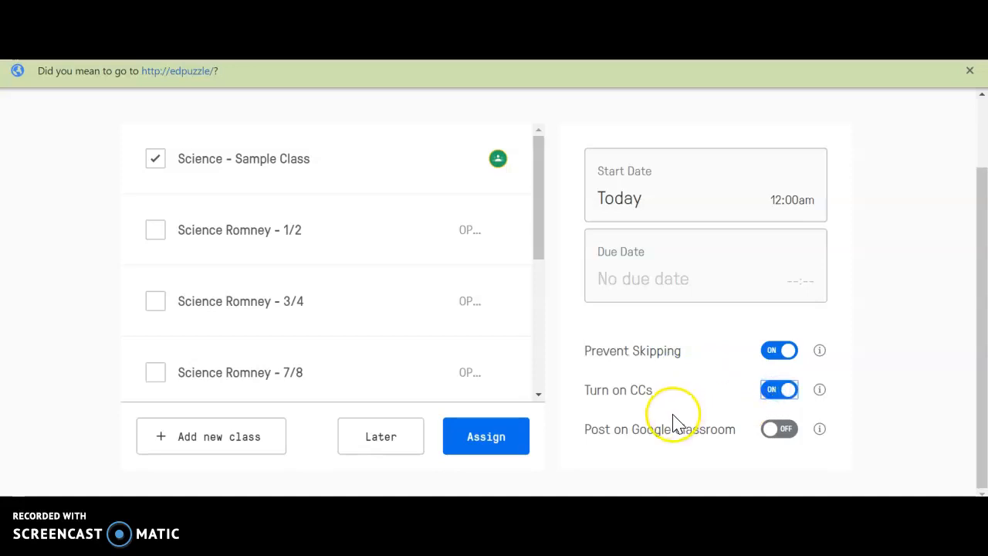
Step: Turn on posting the assignment to Google Classroom
{"action": "left_click", "coordinate": [780, 433]}
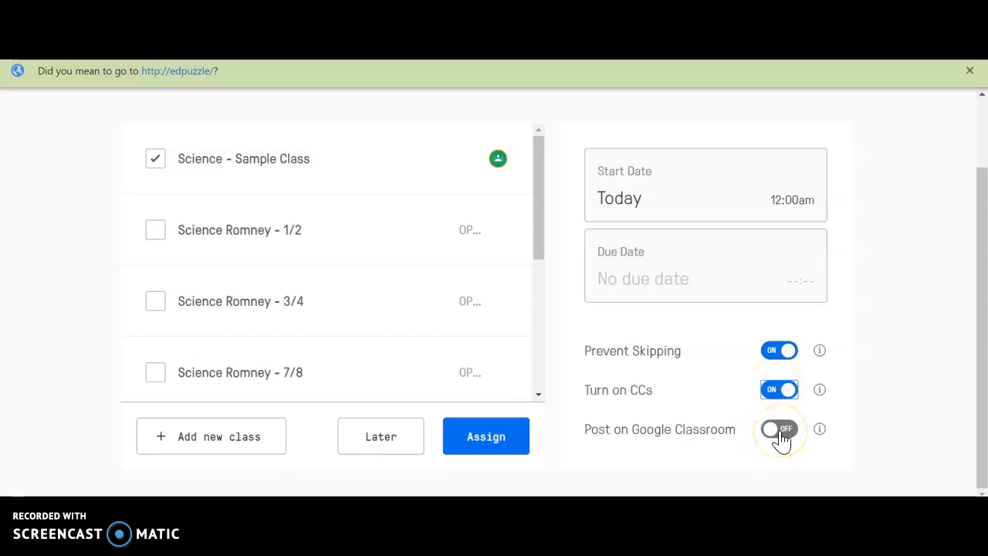
{"action": "left_click", "coordinate": [777, 440]}
{"action": "left_click", "coordinate": [776, 440]}
{"action": "left_click", "coordinate": [702, 281]}
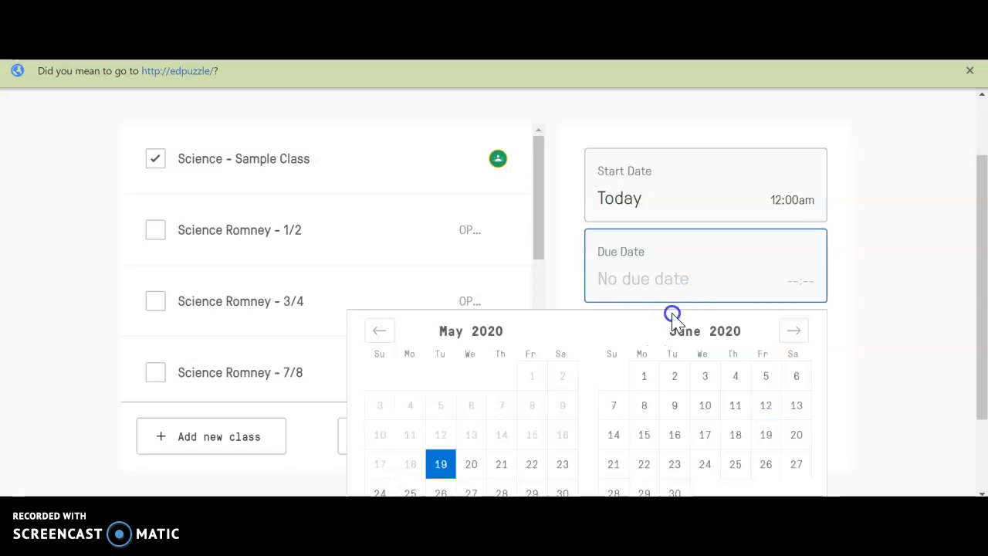
{"action": "left_click", "coordinate": [705, 378]}
{"action": "left_click", "coordinate": [867, 322]}
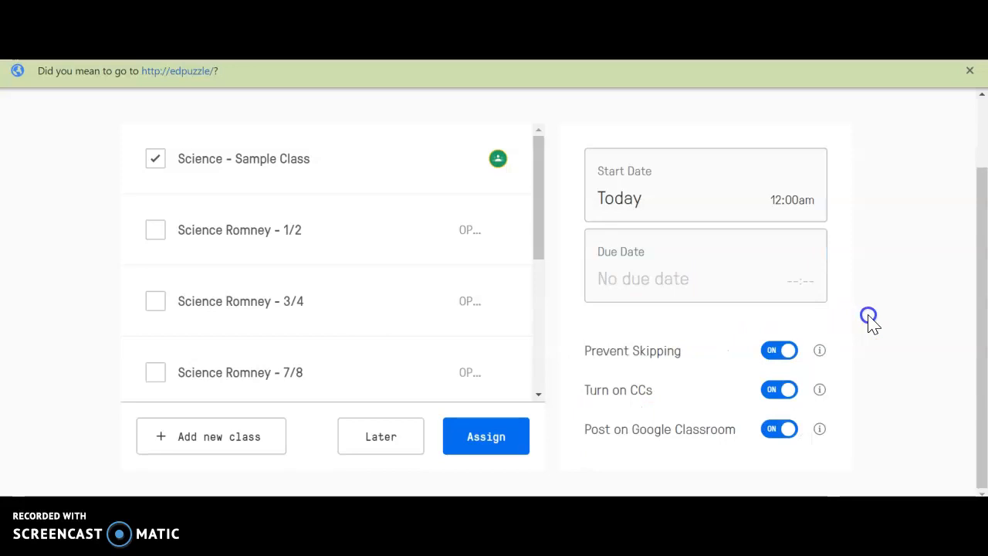
{"action": "left_click", "coordinate": [796, 286]}
{"action": "left_click", "coordinate": [705, 376]}
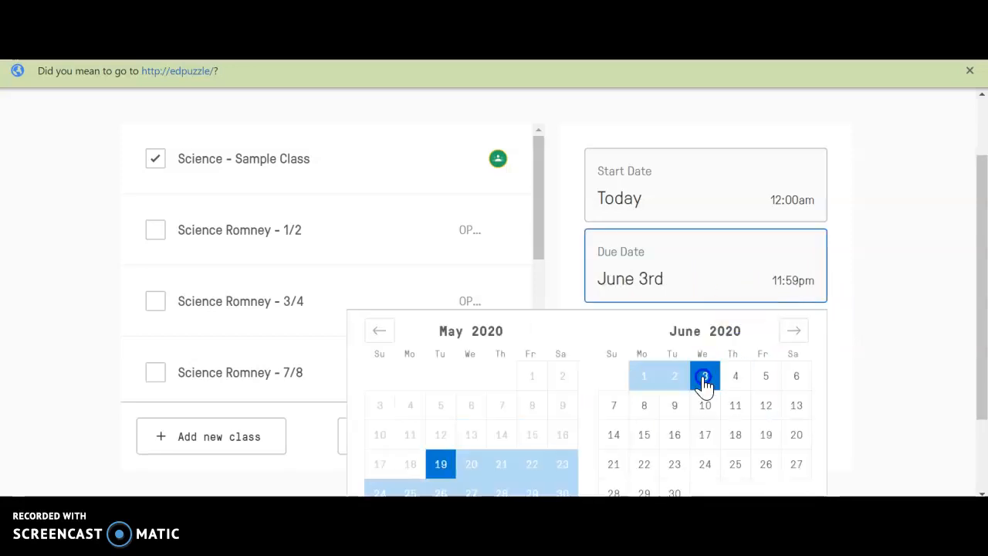
{"action": "left_click_drag", "start_coordinate": [983, 282], "coordinate": [984, 362]}
{"action": "left_click", "coordinate": [984, 362]}
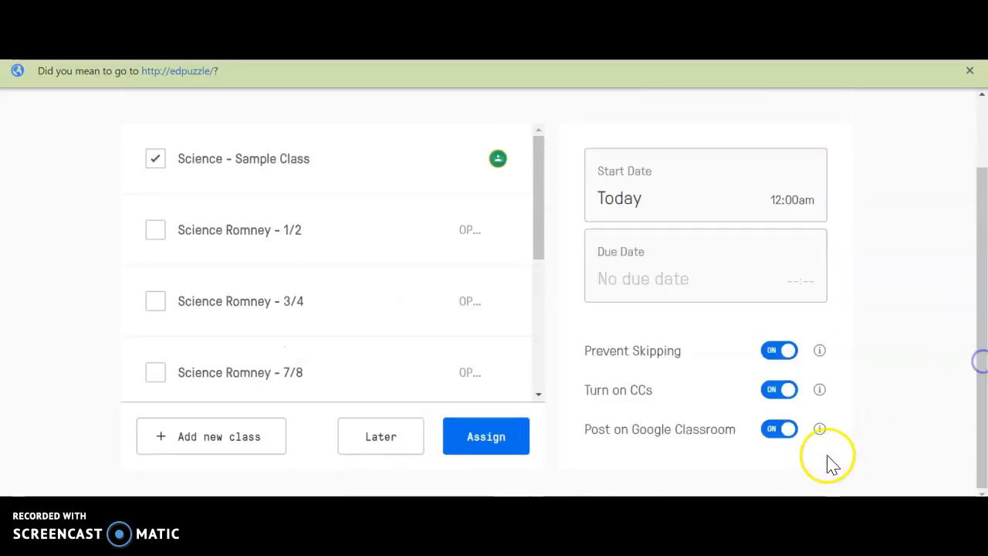
Step: Set the due date to June 3rd at 11:59 pm, save it and assign the video to Science - Sample Class
{"action": "left_click", "coordinate": [690, 245]}
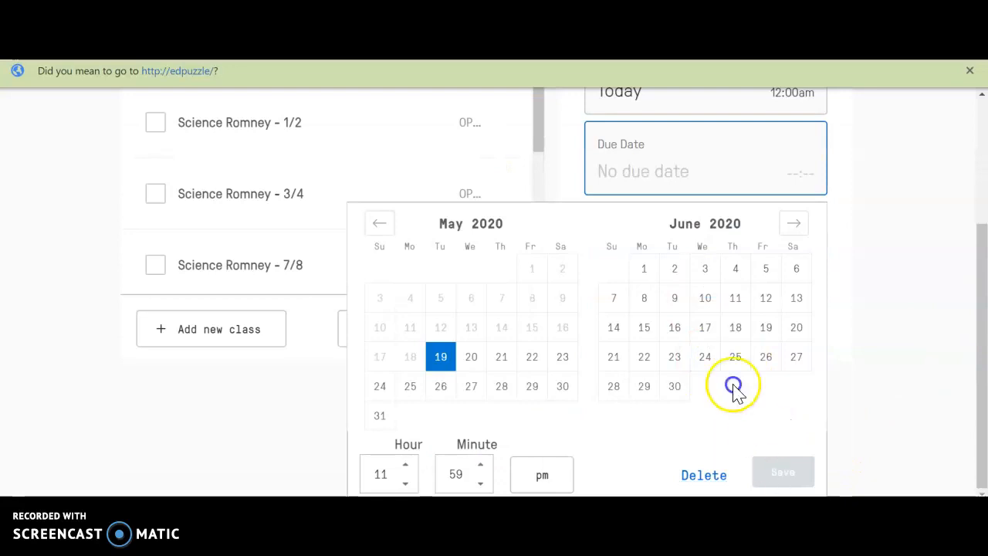
{"action": "left_click", "coordinate": [703, 269]}
{"action": "left_click", "coordinate": [780, 471]}
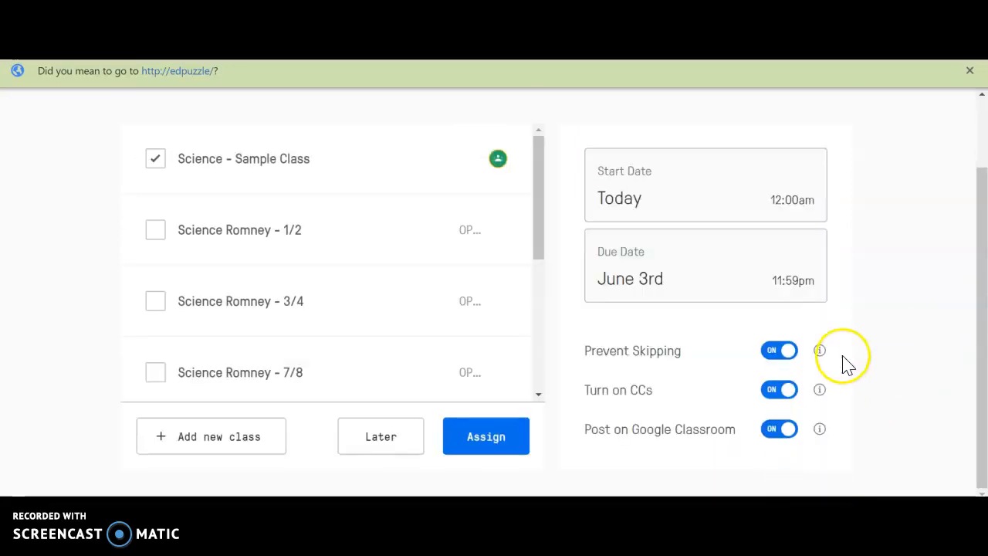
{"action": "left_click", "coordinate": [482, 435]}
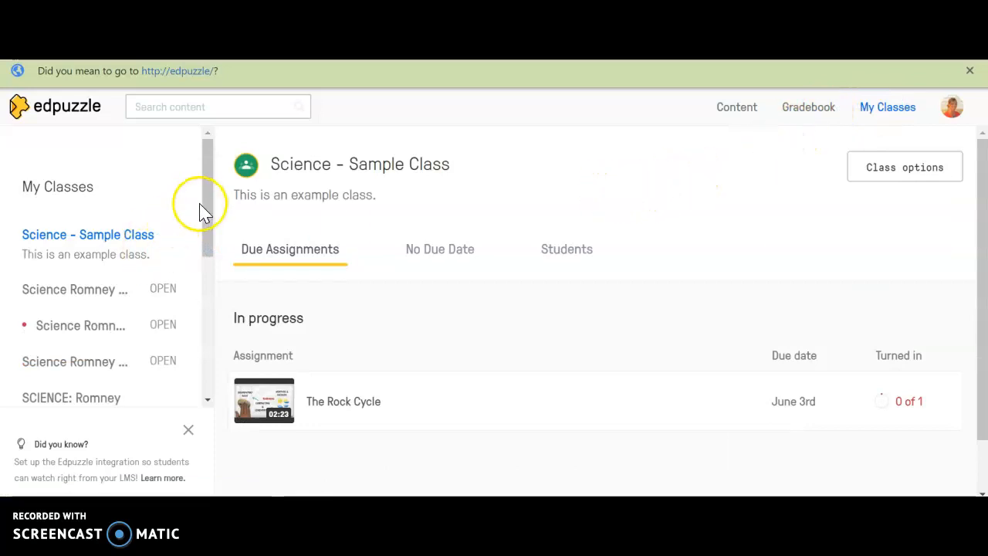
Step: Open the "Bill Nye - Rocks & Soil" assignment in the Vista Virtual School science class
{"action": "scroll", "coordinate": [209, 224], "scroll_direction": "down", "scroll_amount": 1}
{"action": "left_click_drag", "start_coordinate": [208, 224], "coordinate": [181, 327]}
{"action": "left_click", "coordinate": [58, 255]}
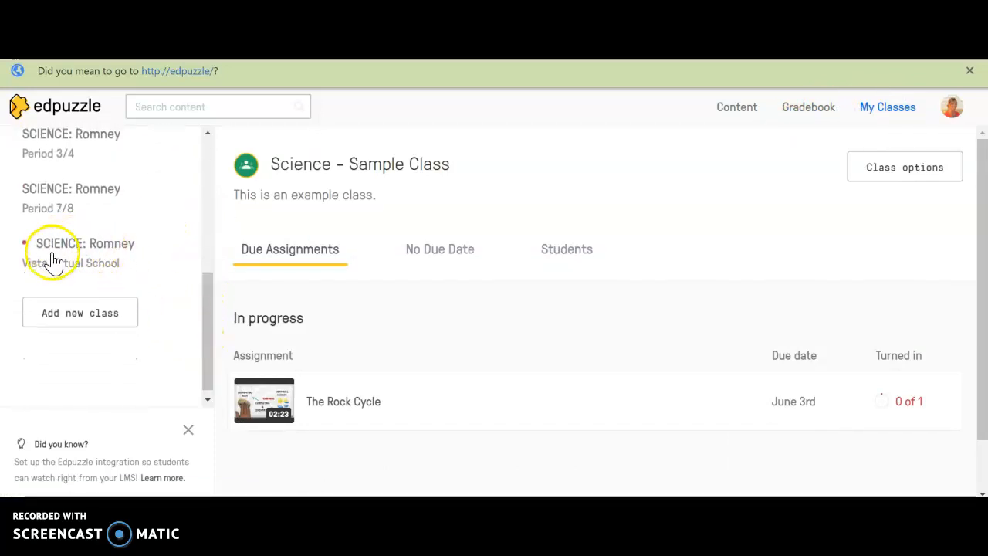
{"action": "left_click", "coordinate": [62, 254]}
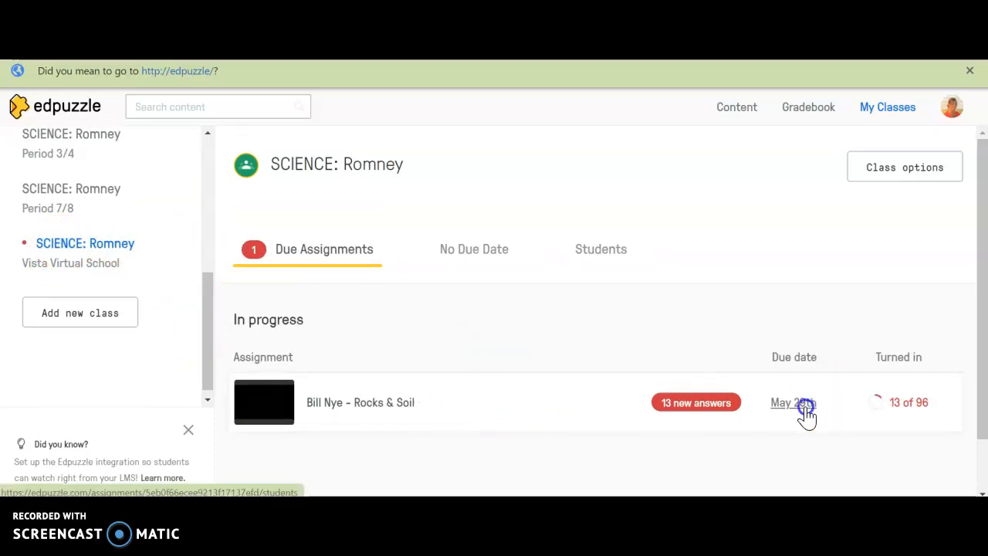
{"action": "left_click", "coordinate": [386, 408]}
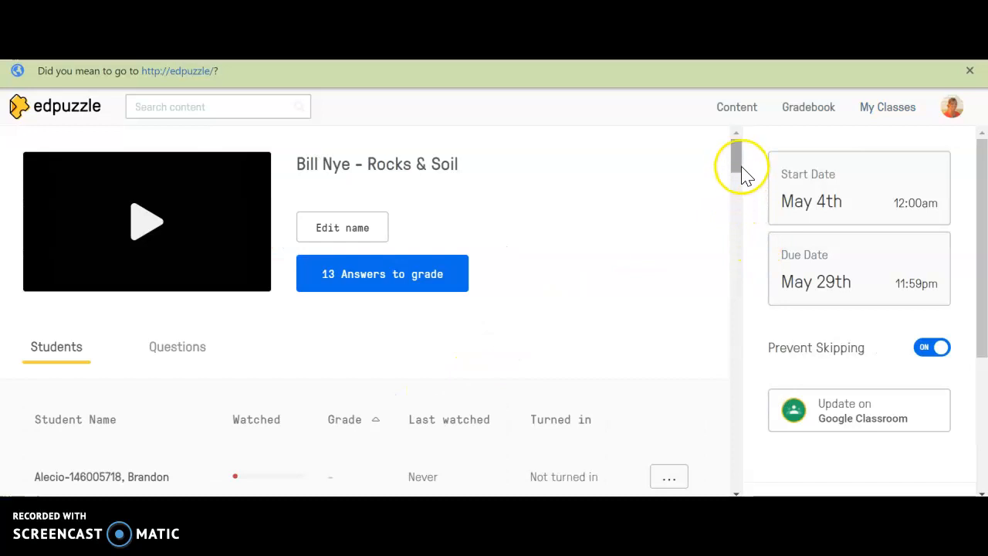
Step: Sort the assignment's students by most recently watched and review their viewing progress and turn-in status
{"action": "left_click_drag", "start_coordinate": [737, 158], "coordinate": [750, 187]}
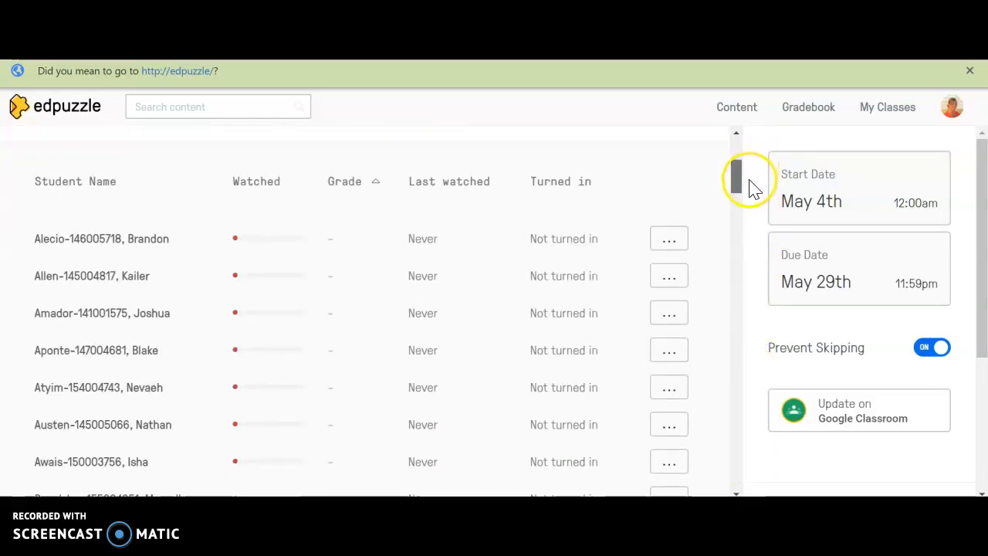
{"action": "left_click", "coordinate": [272, 194]}
{"action": "left_click", "coordinate": [430, 196]}
{"action": "left_click", "coordinate": [489, 188]}
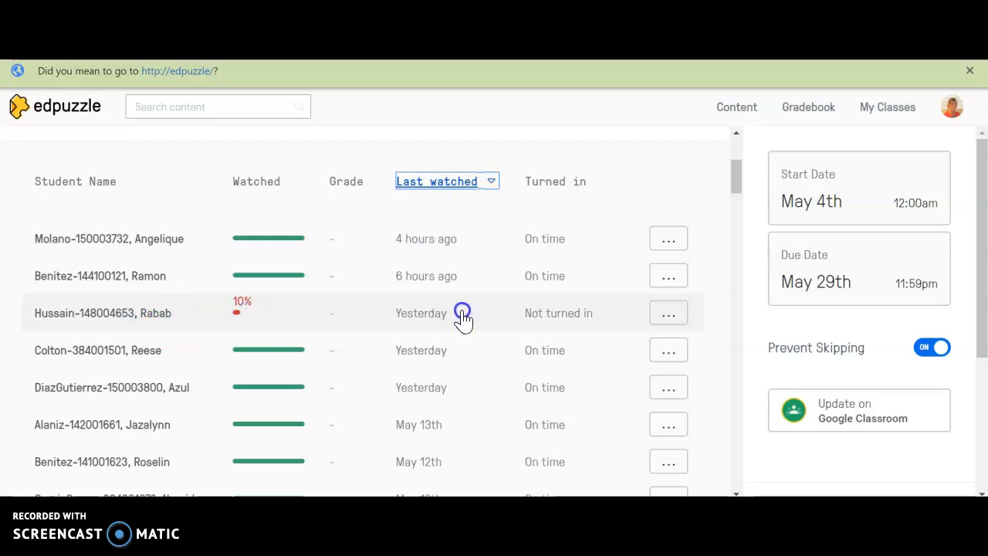
{"action": "scroll", "coordinate": [291, 317], "scroll_direction": "down", "scroll_amount": 3}
{"action": "scroll", "coordinate": [309, 352], "scroll_direction": "down", "scroll_amount": 3}
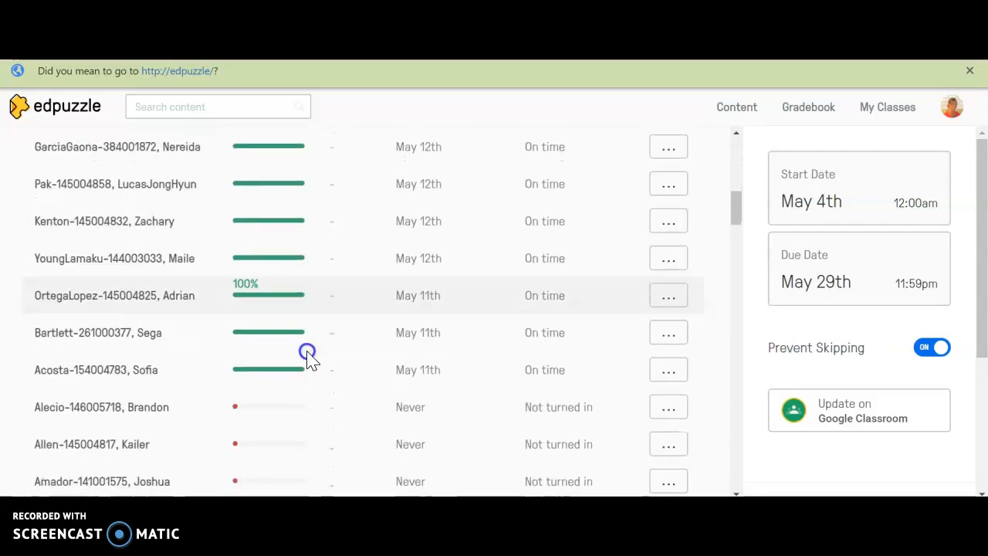
{"action": "scroll", "coordinate": [340, 247], "scroll_direction": "up", "scroll_amount": 1}
{"action": "scroll", "coordinate": [352, 205], "scroll_direction": "up", "scroll_amount": 10}
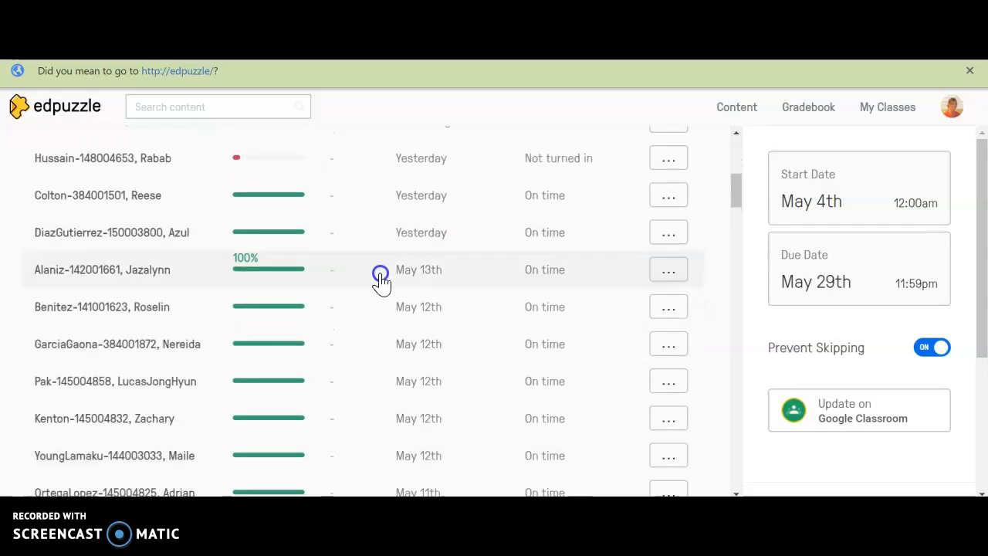
Step: Review the class results for each question of the Bill Nye - Rocks & Soil assignment
{"action": "left_click", "coordinate": [179, 187]}
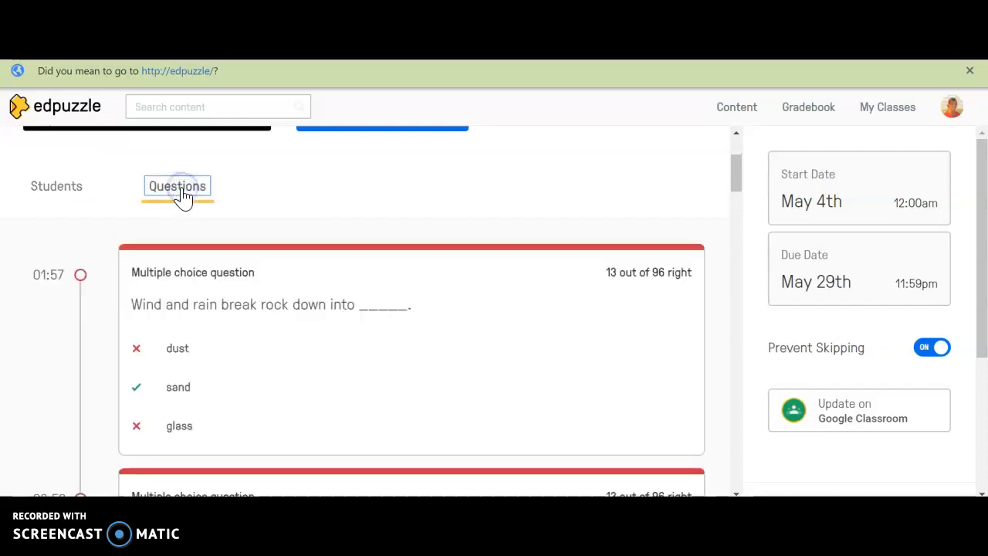
{"action": "scroll", "coordinate": [232, 262], "scroll_direction": "down", "scroll_amount": 6}
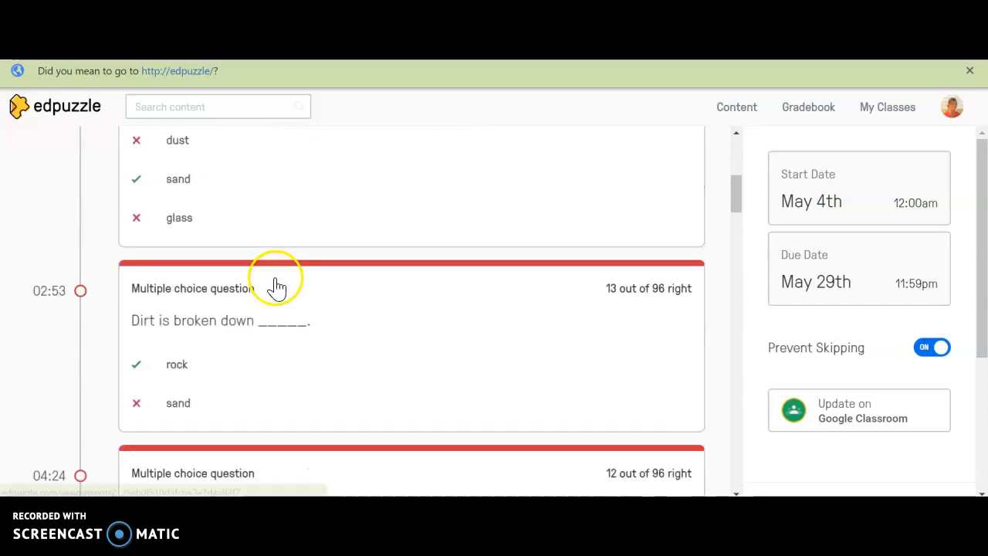
{"action": "scroll", "coordinate": [282, 286], "scroll_direction": "down", "scroll_amount": 10}
{"action": "scroll", "coordinate": [284, 287], "scroll_direction": "up", "scroll_amount": 5}
{"action": "scroll", "coordinate": [284, 288], "scroll_direction": "up", "scroll_amount": 8}
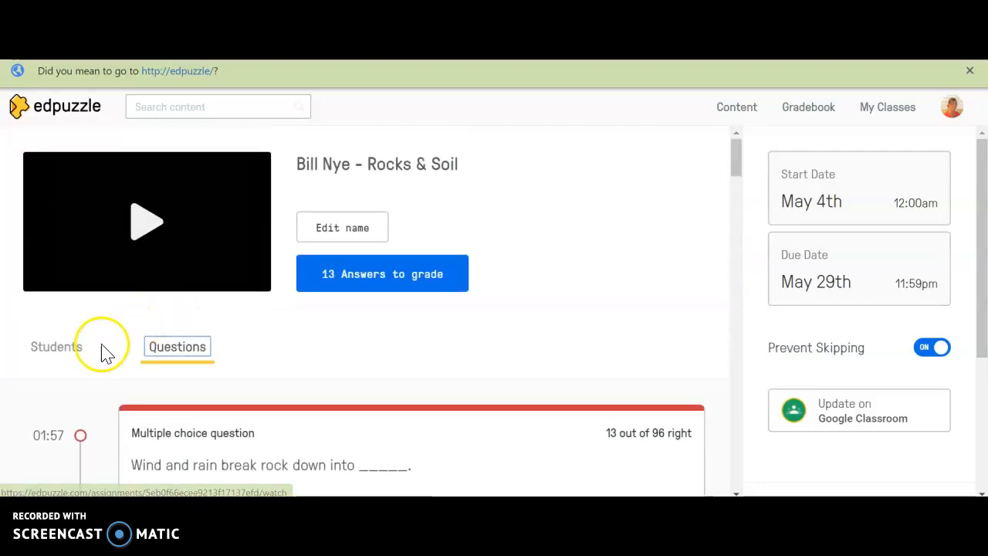
Step: Go back to the assignment's student list and sort it by most recently watched
{"action": "left_click", "coordinate": [76, 347]}
{"action": "scroll", "coordinate": [353, 337], "scroll_direction": "down", "scroll_amount": 4}
{"action": "scroll", "coordinate": [353, 340], "scroll_direction": "up", "scroll_amount": 2}
{"action": "scroll", "coordinate": [362, 309], "scroll_direction": "up", "scroll_amount": 2}
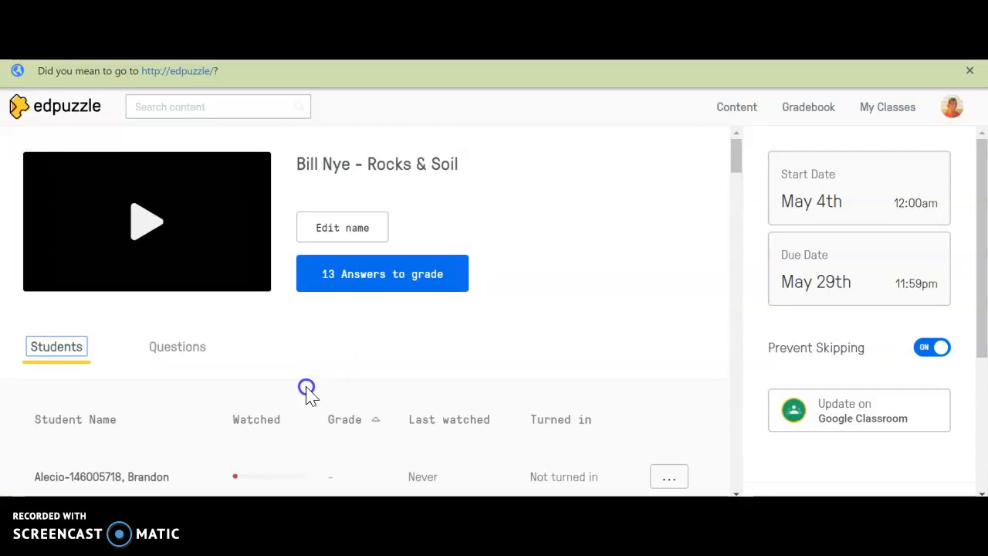
{"action": "scroll", "coordinate": [307, 394], "scroll_direction": "down", "scroll_amount": 2}
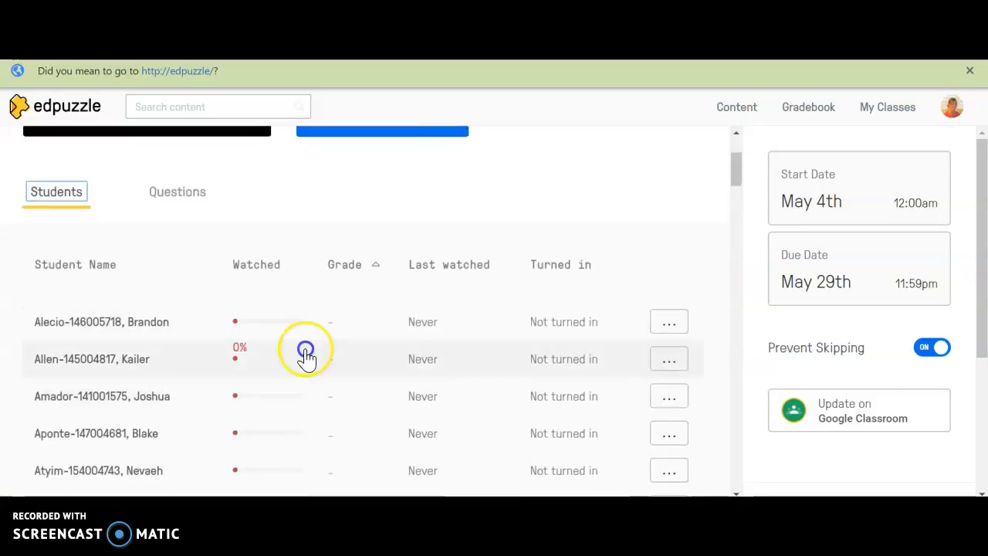
{"action": "left_click", "coordinate": [480, 266]}
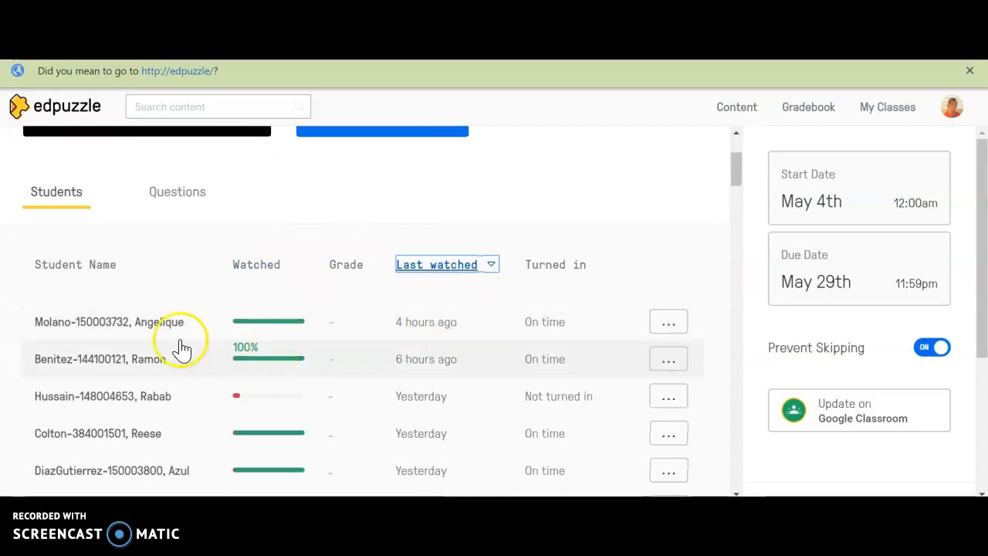
Step: Open the most recent viewer's results and examine their watch statistics and individual question scores
{"action": "left_click", "coordinate": [136, 324]}
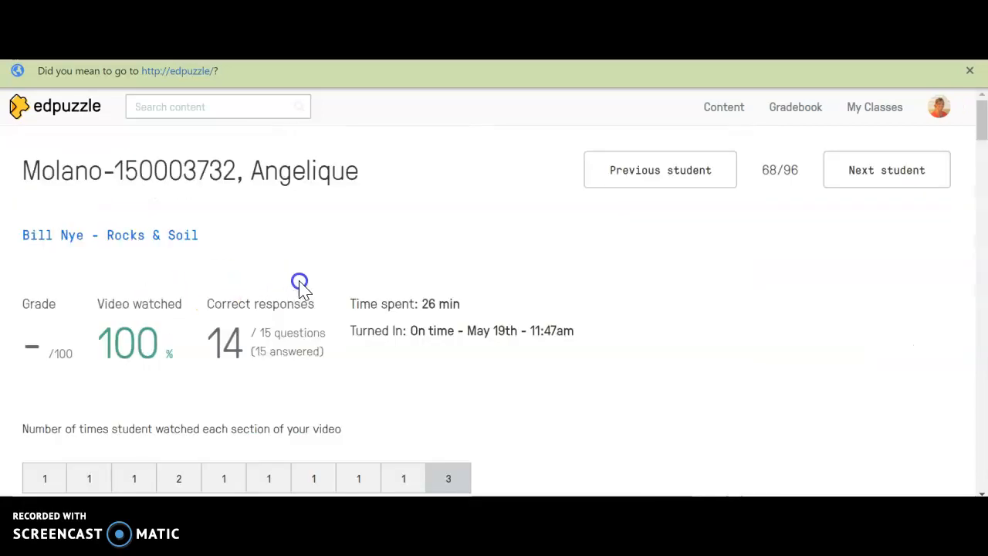
{"action": "scroll", "coordinate": [178, 324], "scroll_direction": "down", "scroll_amount": 3}
{"action": "scroll", "coordinate": [439, 308], "scroll_direction": "down", "scroll_amount": 5}
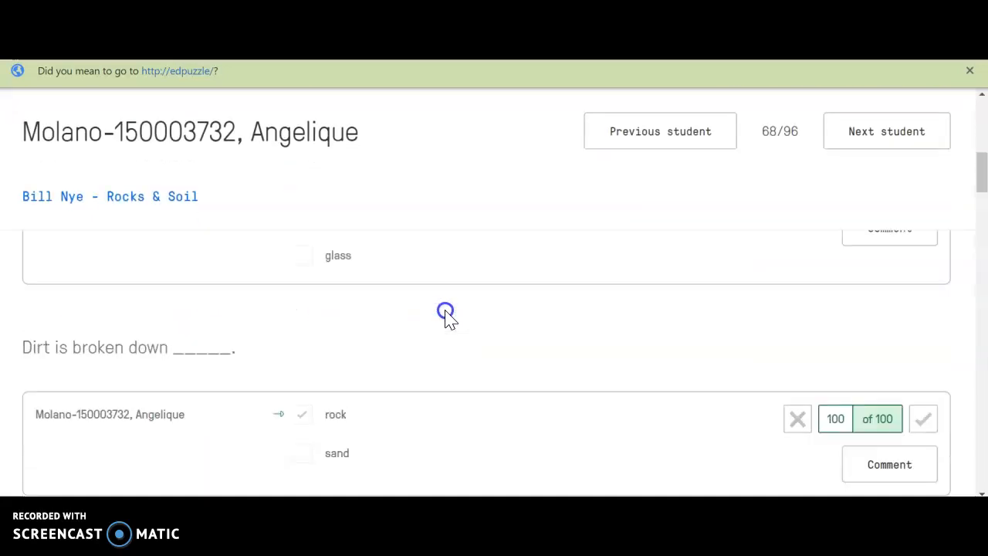
{"action": "scroll", "coordinate": [462, 403], "scroll_direction": "up", "scroll_amount": 8}
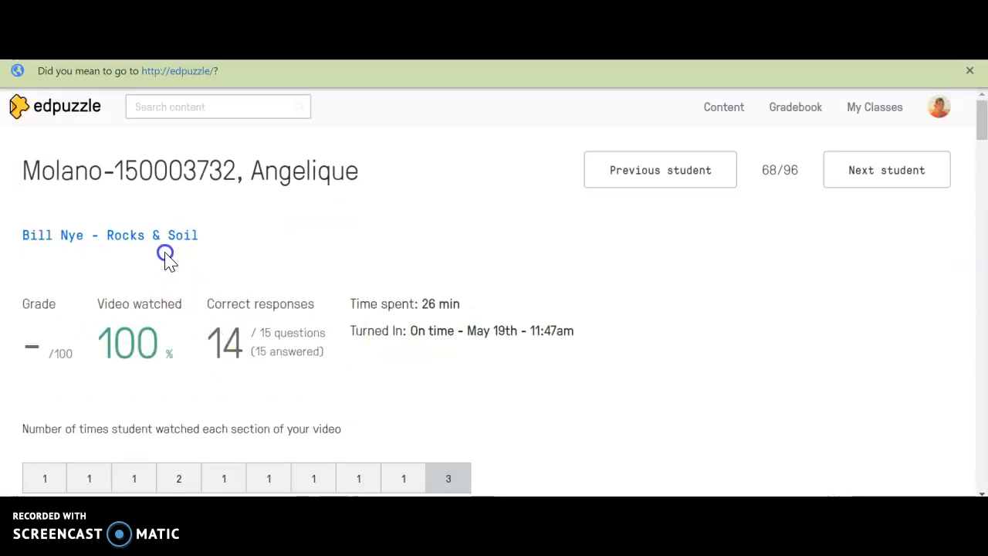
Step: Return to the Bill Nye - Rocks & Soil assignment and look through its student list
{"action": "left_click", "coordinate": [165, 238]}
{"action": "scroll", "coordinate": [332, 420], "scroll_direction": "down", "scroll_amount": 3}
{"action": "scroll", "coordinate": [332, 421], "scroll_direction": "down", "scroll_amount": 5}
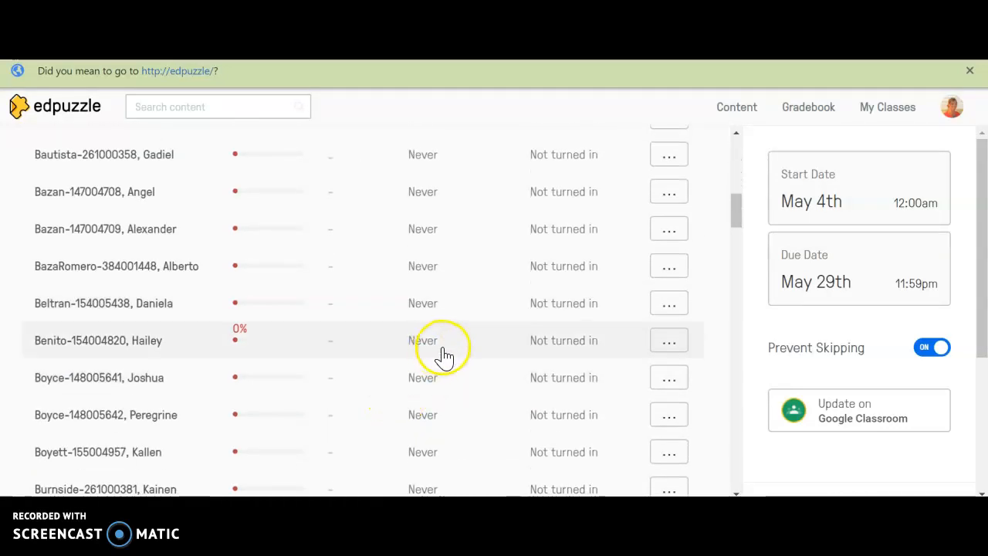
{"action": "scroll", "coordinate": [532, 293], "scroll_direction": "up", "scroll_amount": 1}
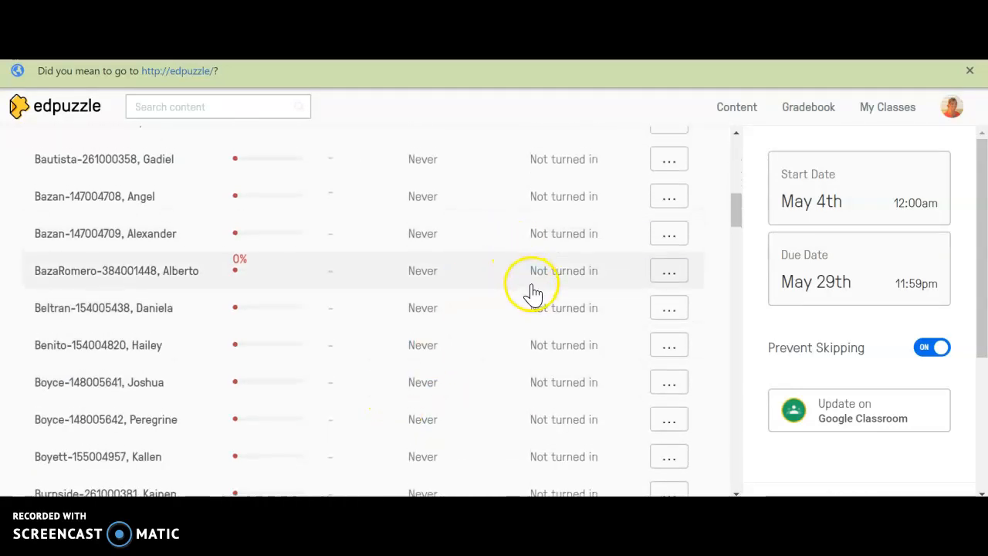
{"action": "scroll", "coordinate": [533, 293], "scroll_direction": "up", "scroll_amount": 8}
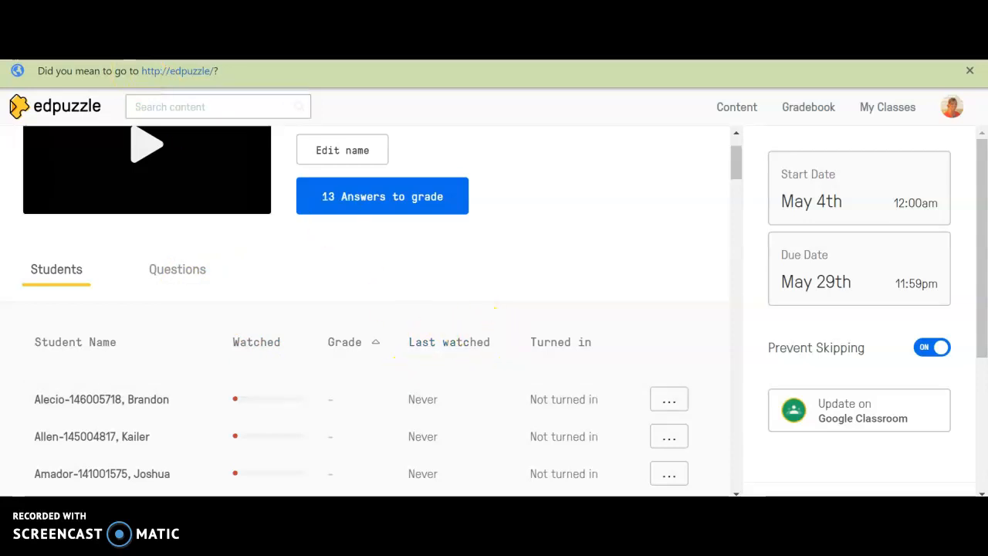
Step: Switch to Google Classroom and show the classwork of Science - Sample Class
{"action": "key", "text": "ctrl+t"}
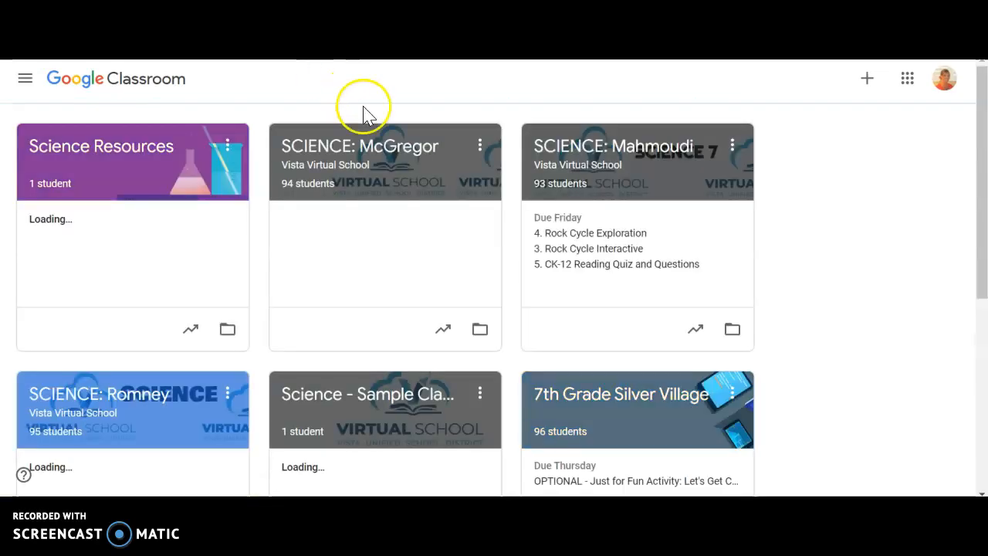
{"action": "scroll", "coordinate": [432, 146], "scroll_direction": "down", "scroll_amount": 2}
{"action": "left_click", "coordinate": [399, 253]}
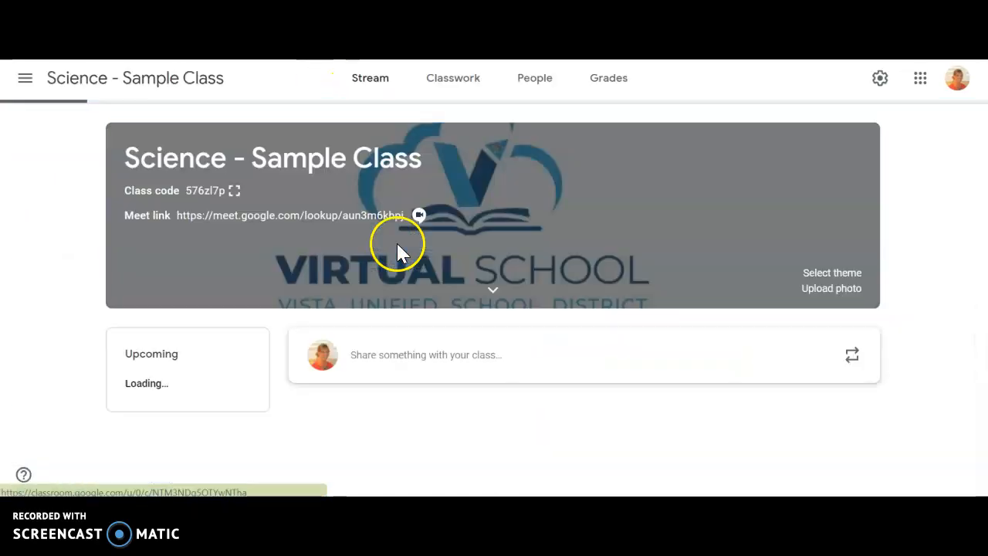
{"action": "left_click", "coordinate": [477, 87]}
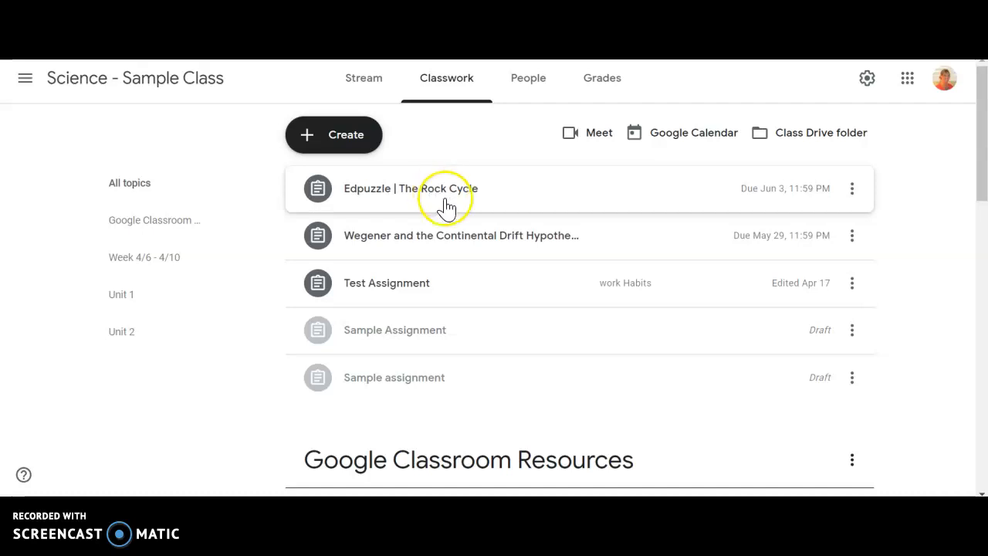
Step: Open the "Edpuzzle | The Rock Cycle" assignment and check its student work and instructions
{"action": "left_click", "coordinate": [386, 200]}
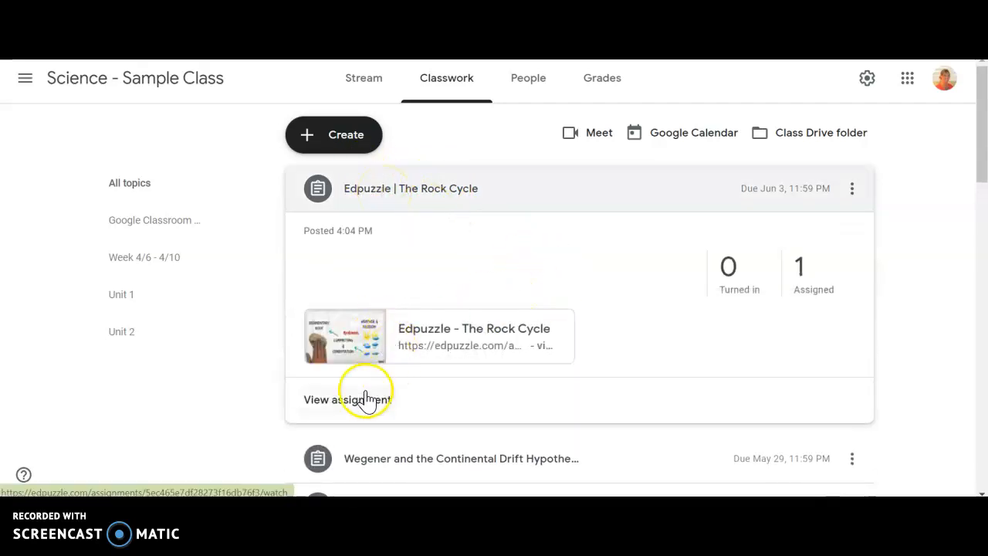
{"action": "left_click", "coordinate": [360, 401]}
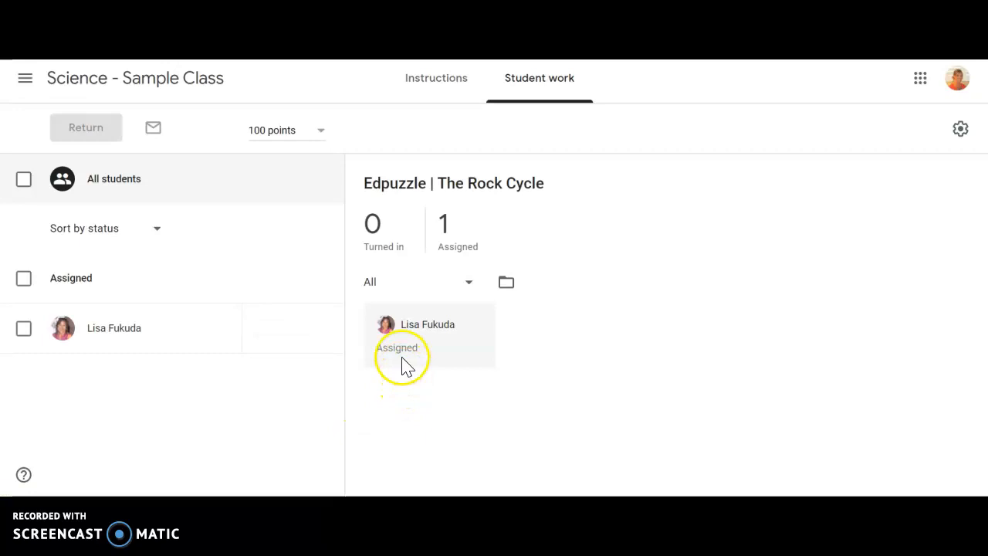
{"action": "left_click", "coordinate": [432, 96]}
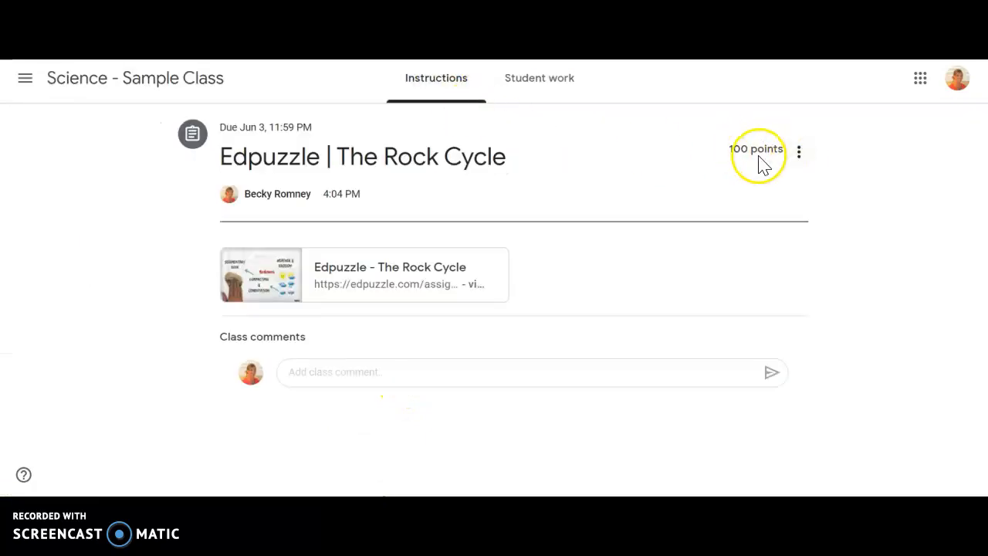
Step: Open the Edpuzzle | The Rock Cycle assignment for editing and set its grade category to work Habits
{"action": "left_click", "coordinate": [802, 156]}
{"action": "left_click", "coordinate": [717, 189]}
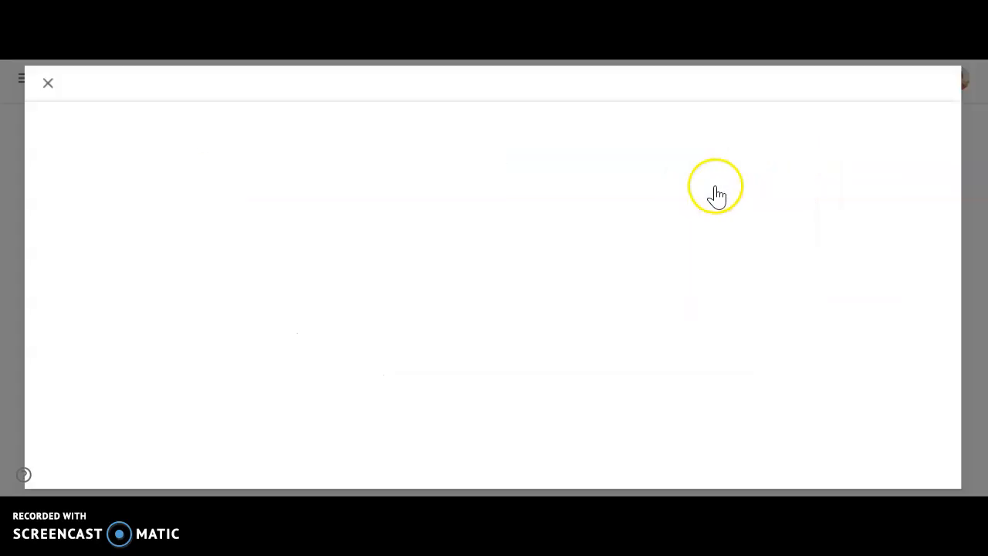
{"action": "left_click", "coordinate": [810, 235]}
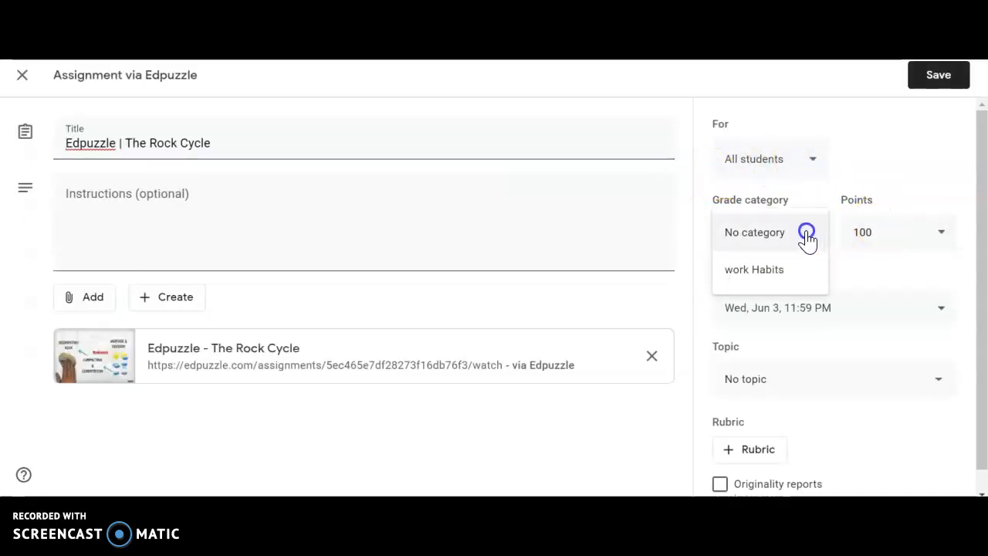
{"action": "left_click", "coordinate": [764, 274]}
{"action": "left_click", "coordinate": [792, 235]}
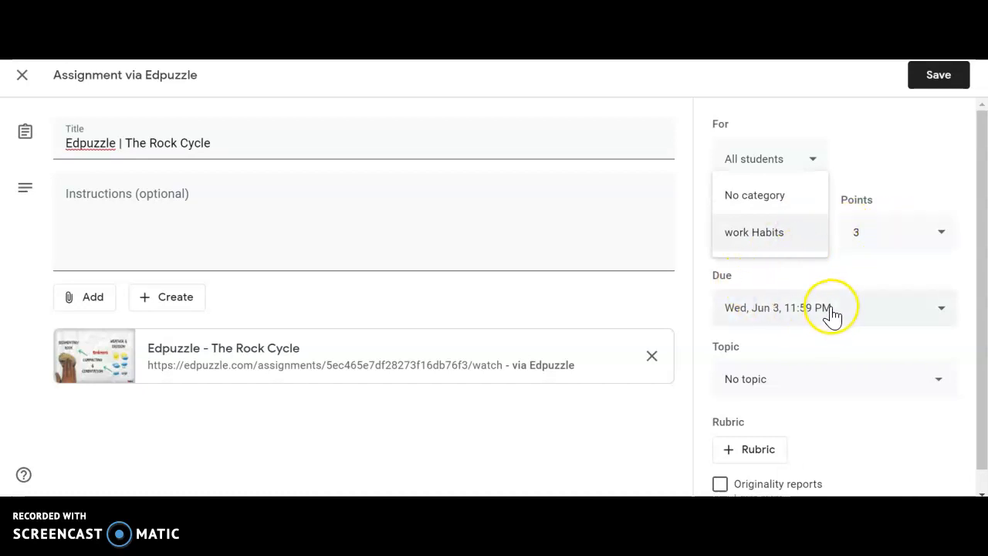
Step: Place the assignment under the topic Unit 1 and save the edits, including the updated point value
{"action": "left_click", "coordinate": [844, 381]}
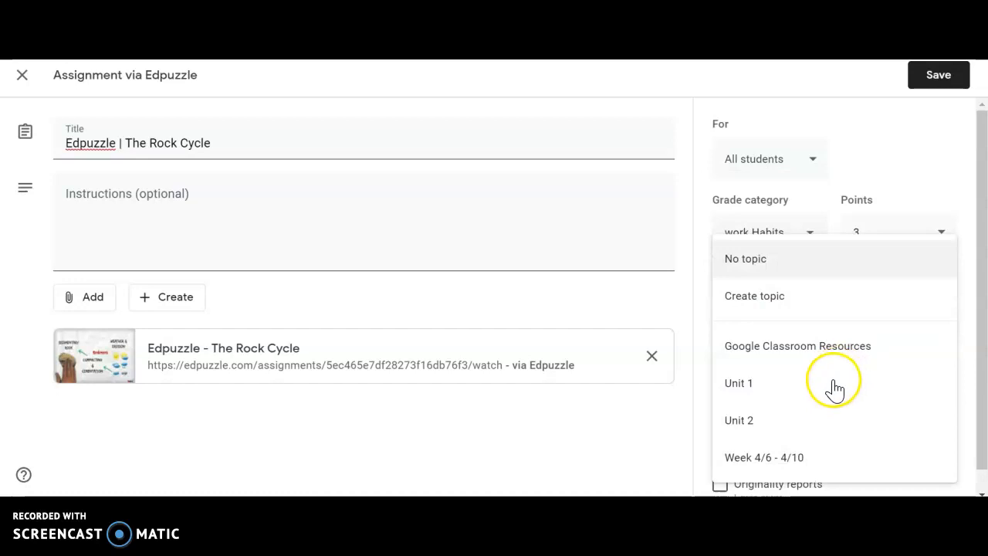
{"action": "left_click", "coordinate": [773, 390]}
{"action": "scroll", "coordinate": [823, 399], "scroll_direction": "down", "scroll_amount": 1}
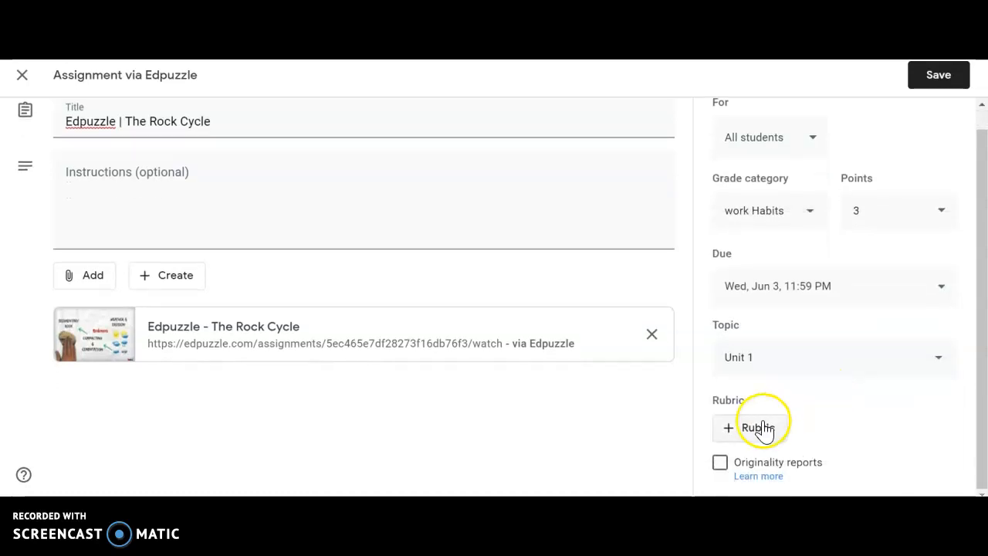
{"action": "left_click", "coordinate": [922, 78]}
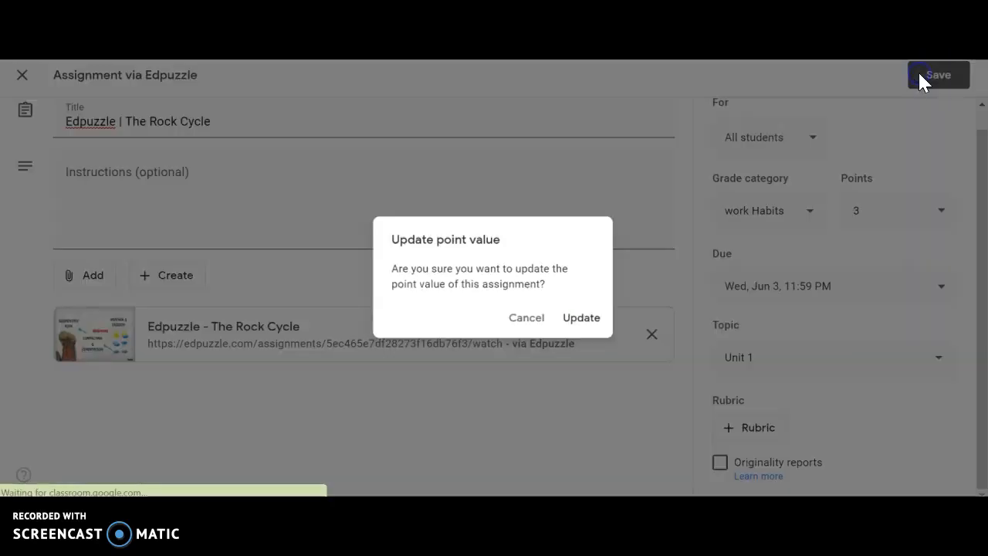
{"action": "left_click", "coordinate": [594, 325]}
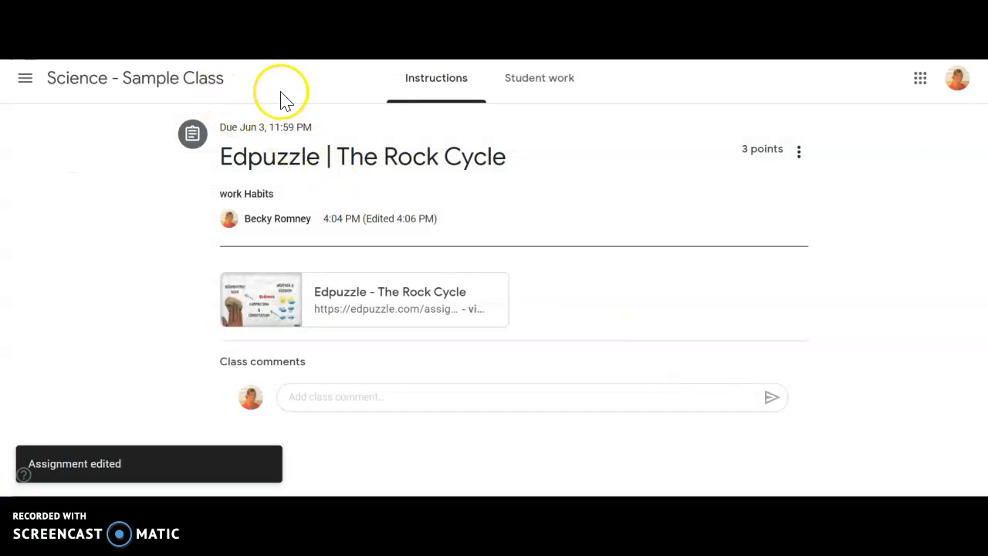
Step: Return to the classwork of Science - Sample Class and locate the rock cycle assignment under Unit 1
{"action": "left_click", "coordinate": [205, 87]}
{"action": "left_click", "coordinate": [458, 83]}
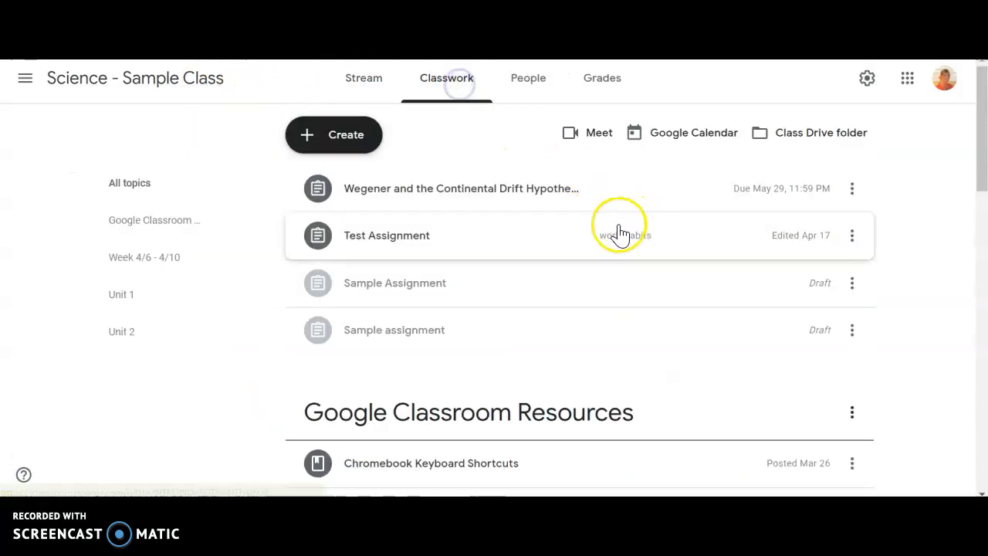
{"action": "scroll", "coordinate": [575, 313], "scroll_direction": "down", "scroll_amount": 8}
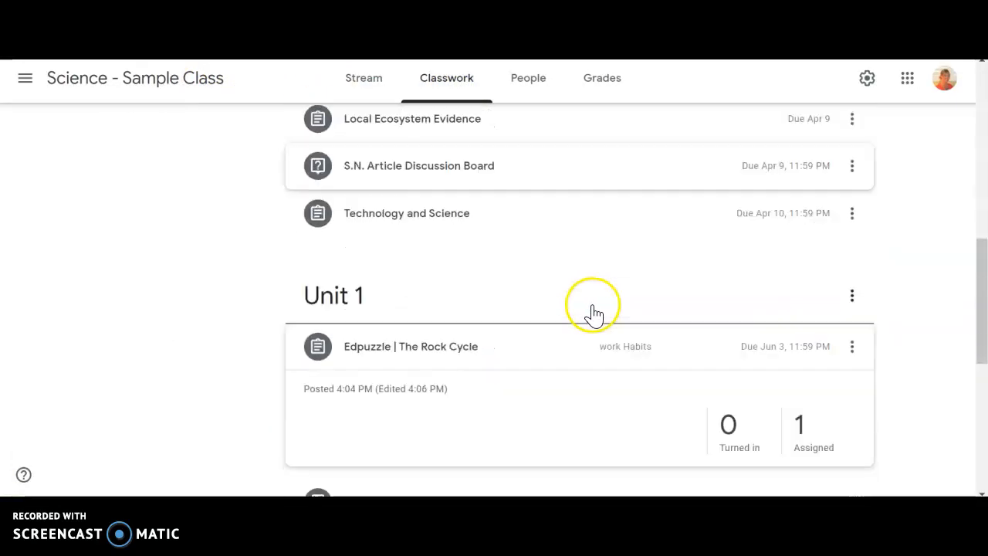
{"action": "scroll", "coordinate": [309, 332], "scroll_direction": "down", "scroll_amount": 2}
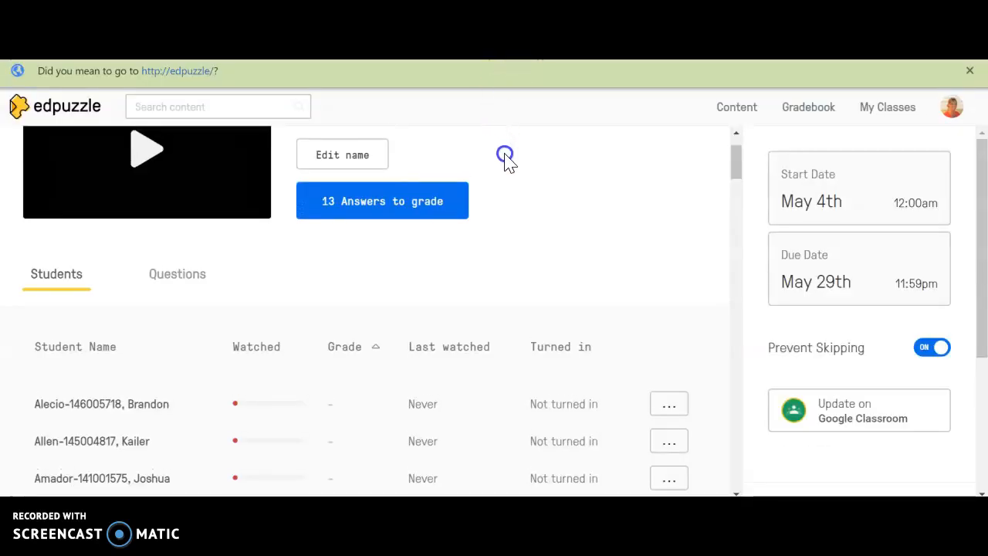
Step: Switch to Edpuzzle and browse the content library's Edpuzzle popular channel
{"action": "scroll", "coordinate": [510, 162], "scroll_direction": "up", "scroll_amount": 1}
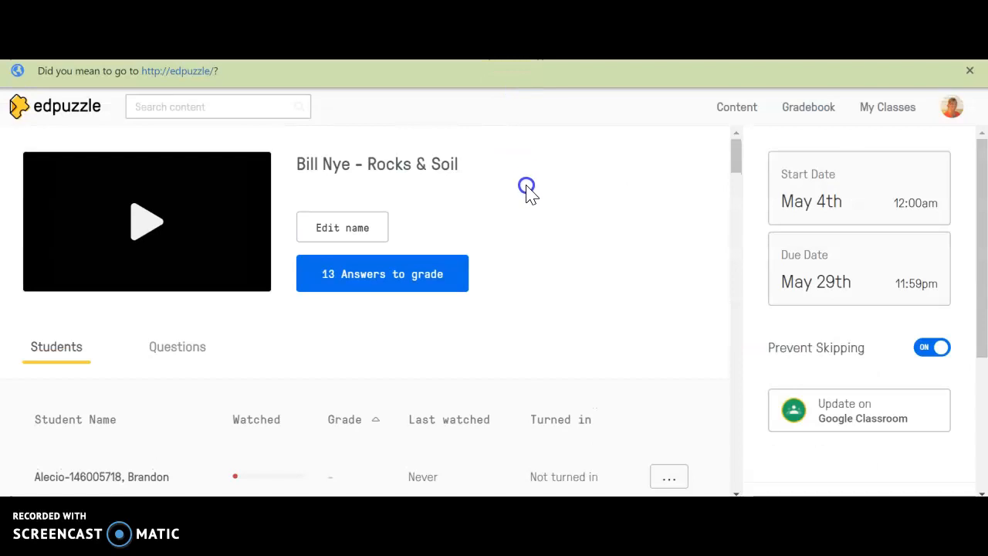
{"action": "left_click", "coordinate": [737, 108]}
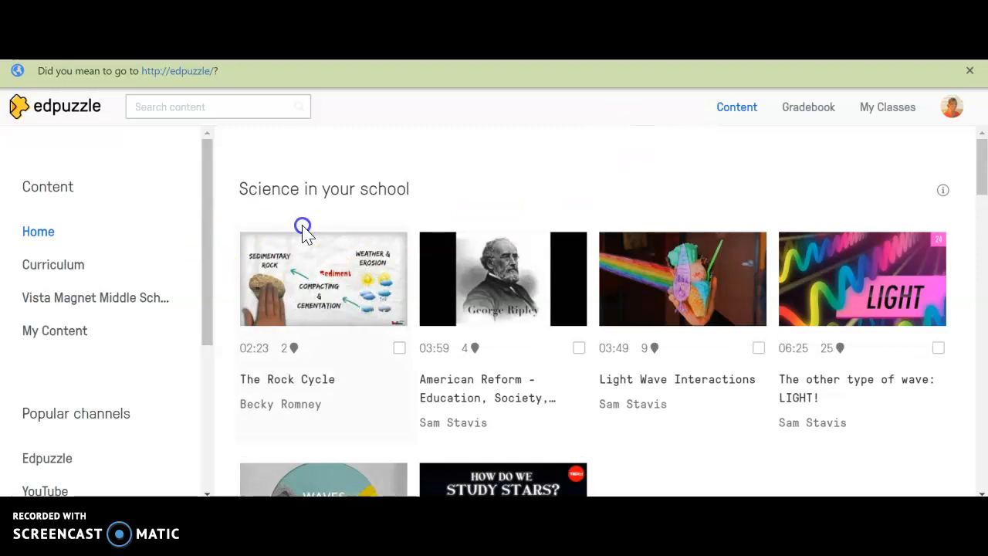
{"action": "scroll", "coordinate": [158, 258], "scroll_direction": "down", "scroll_amount": 2}
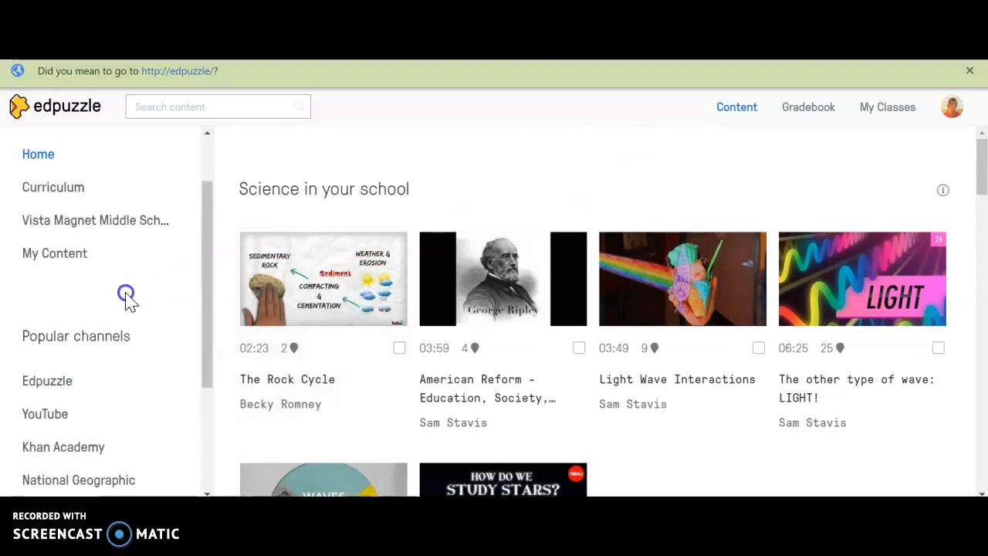
{"action": "left_click", "coordinate": [48, 382]}
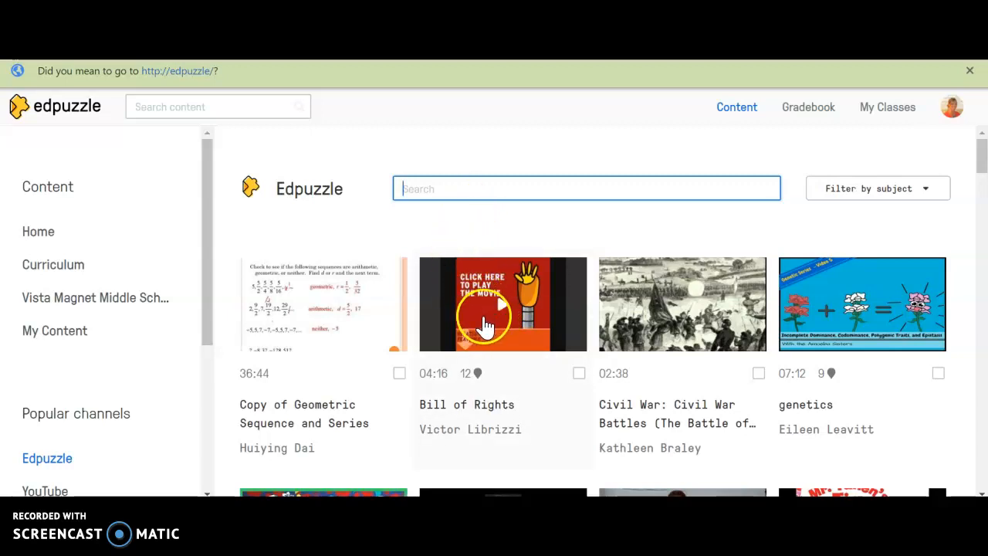
Step: Open the Bill of Rights lesson and examine one of the multiple-choice questions embedded near the video's end
{"action": "left_click", "coordinate": [484, 357]}
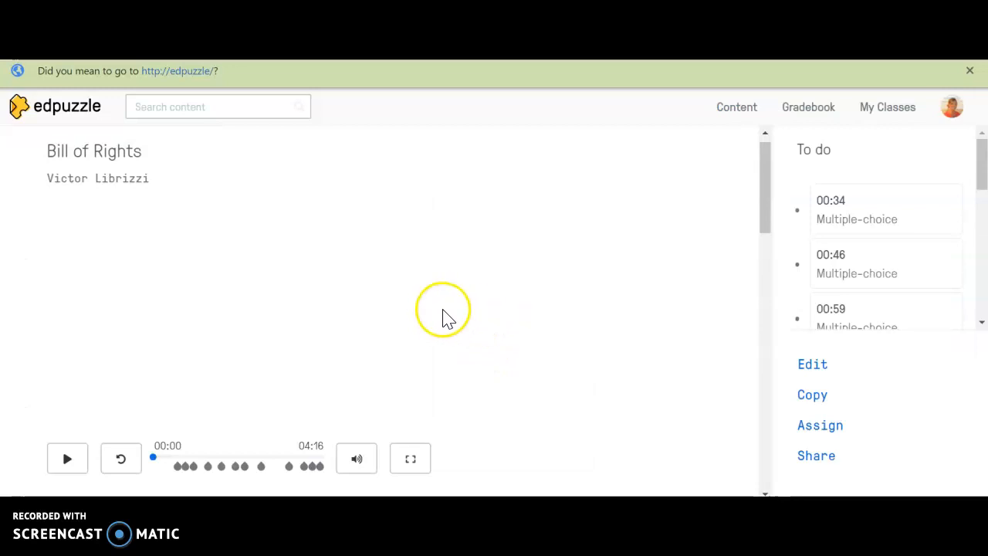
{"action": "scroll", "coordinate": [455, 320], "scroll_direction": "down", "scroll_amount": 1}
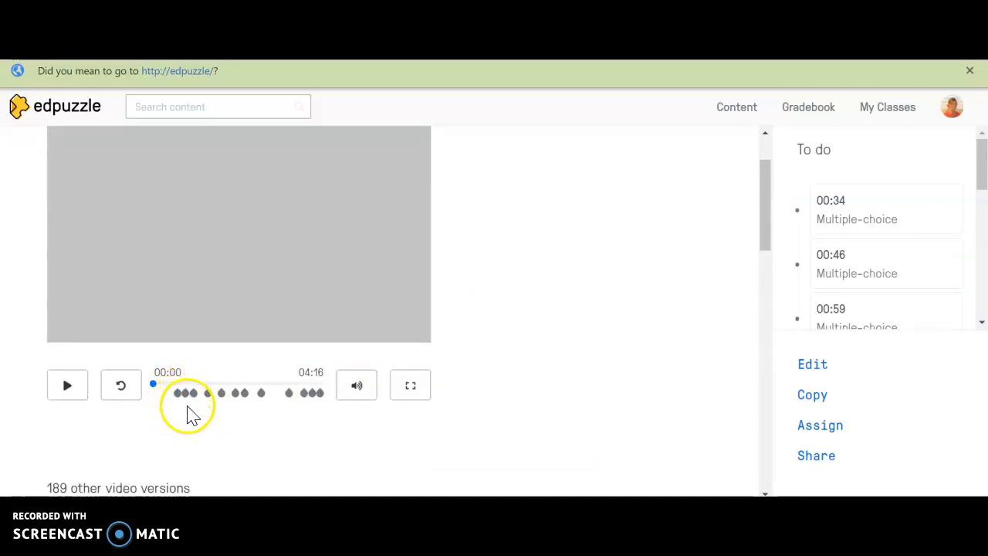
{"action": "left_click", "coordinate": [316, 395]}
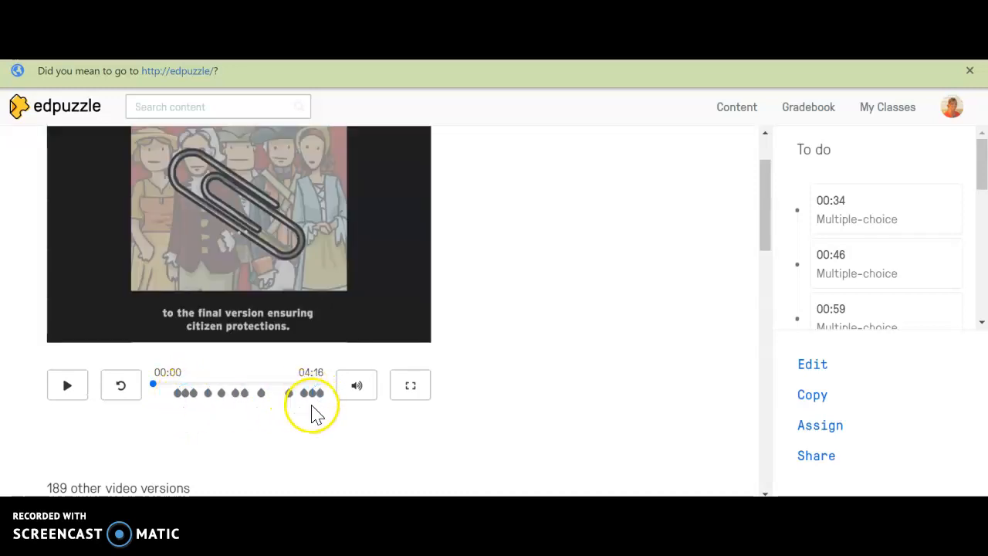
{"action": "scroll", "coordinate": [707, 270], "scroll_direction": "down", "scroll_amount": 2}
{"action": "scroll", "coordinate": [707, 270], "scroll_direction": "up", "scroll_amount": 2}
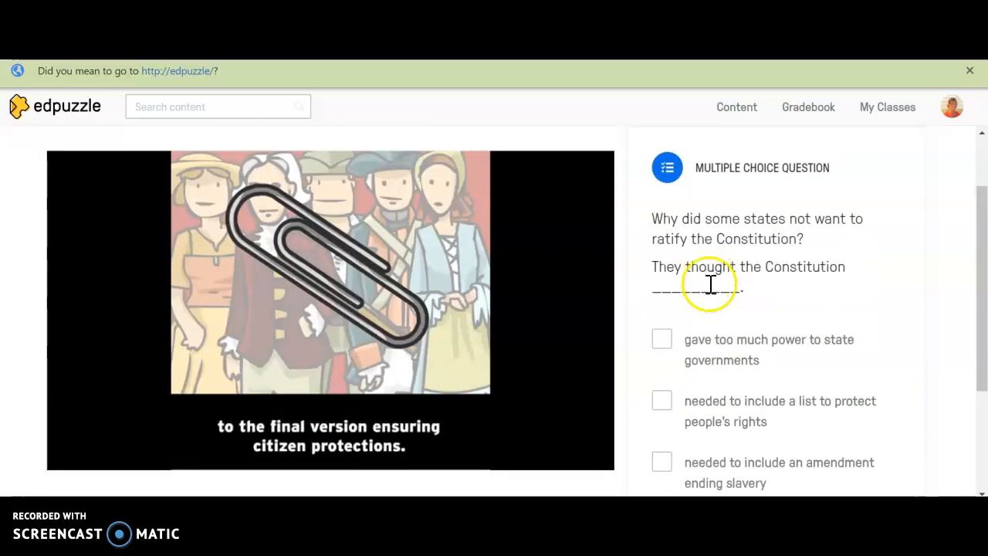
{"action": "scroll", "coordinate": [811, 294], "scroll_direction": "down", "scroll_amount": 2}
{"action": "left_click_drag", "start_coordinate": [984, 341], "coordinate": [985, 353]}
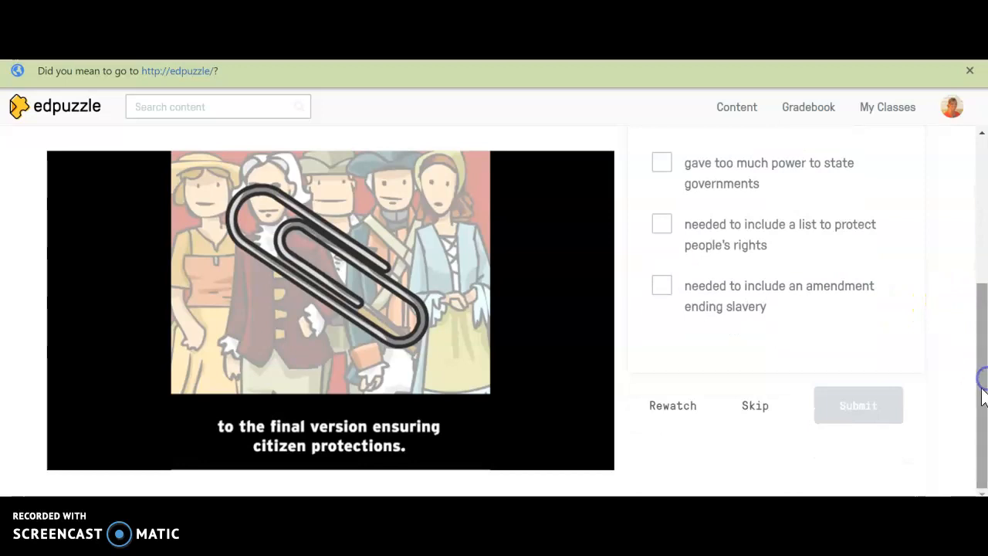
{"action": "scroll", "coordinate": [799, 223], "scroll_direction": "up", "scroll_amount": 4}
{"action": "scroll", "coordinate": [375, 265], "scroll_direction": "down", "scroll_amount": 1}
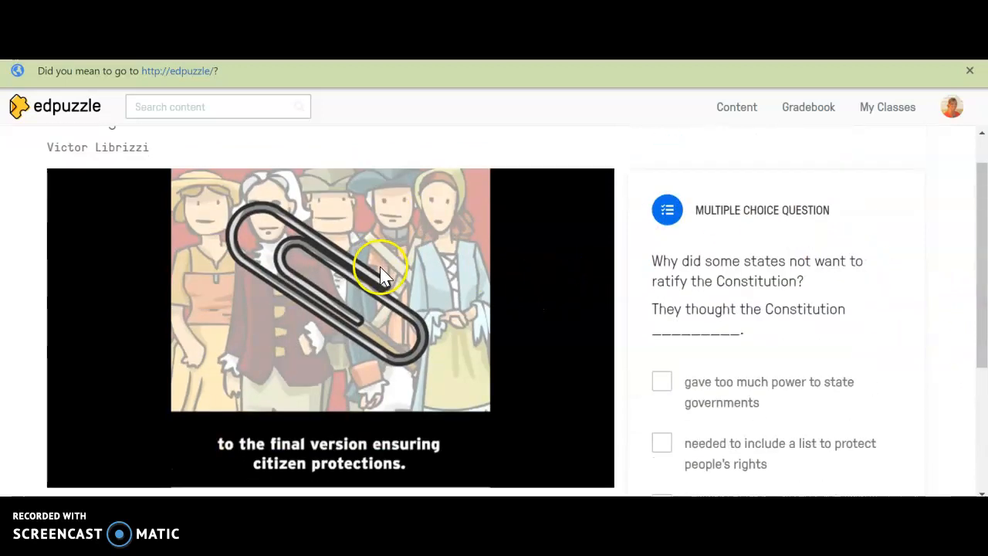
{"action": "scroll", "coordinate": [150, 199], "scroll_direction": "up", "scroll_amount": 1}
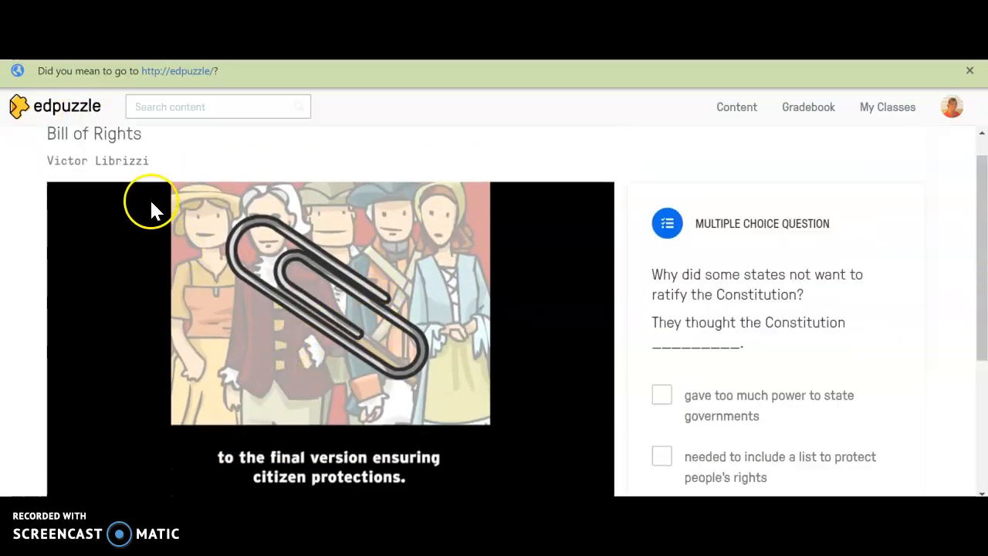
Step: Look through the other lessons by the creator of Bill of Rights, and reopen that lesson
{"action": "left_click", "coordinate": [99, 192]}
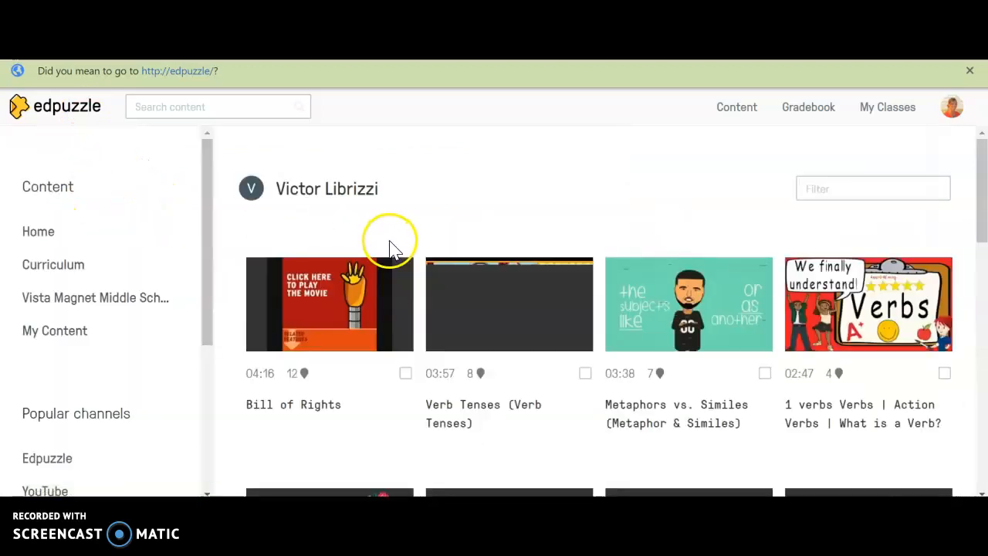
{"action": "scroll", "coordinate": [793, 364], "scroll_direction": "down", "scroll_amount": 6}
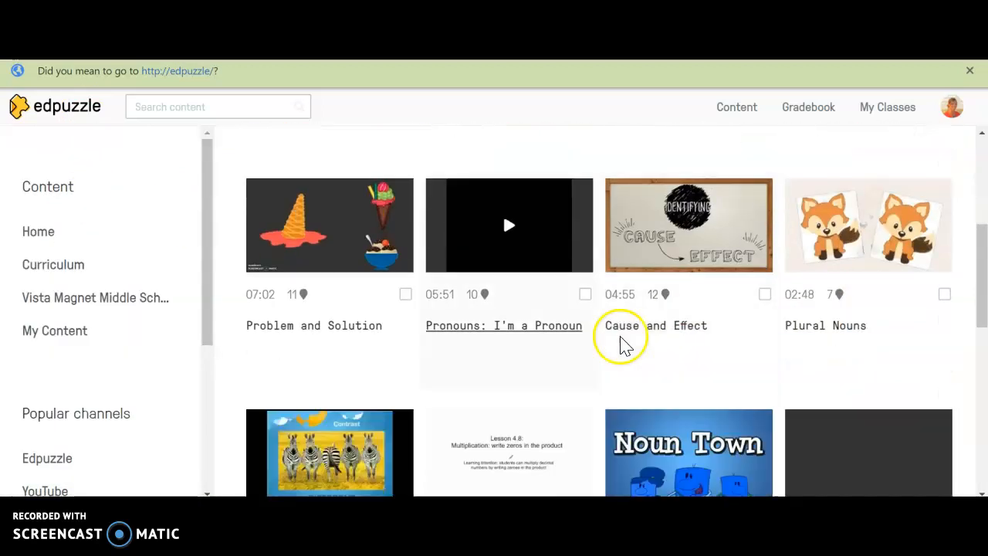
{"action": "scroll", "coordinate": [680, 401], "scroll_direction": "up", "scroll_amount": 6}
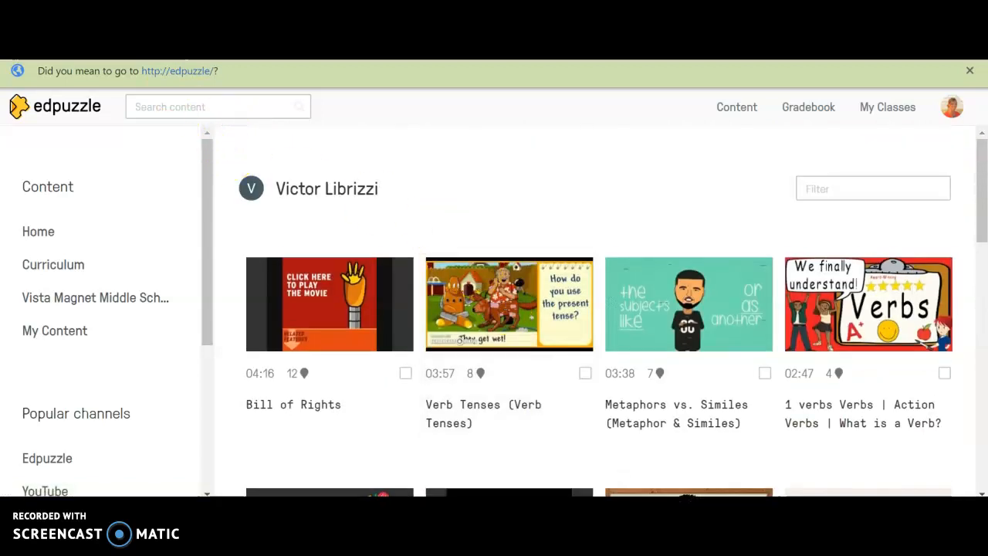
{"action": "left_click", "coordinate": [330, 304]}
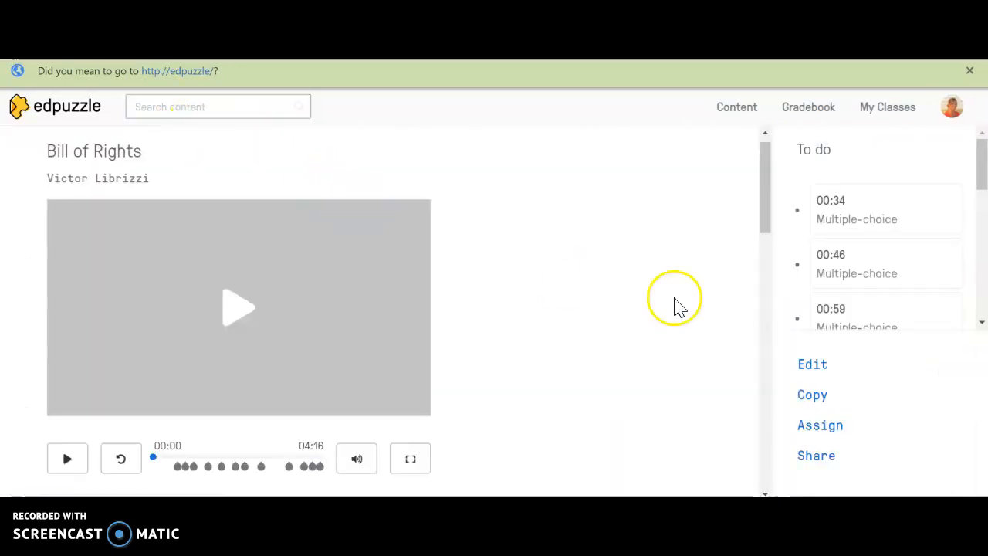